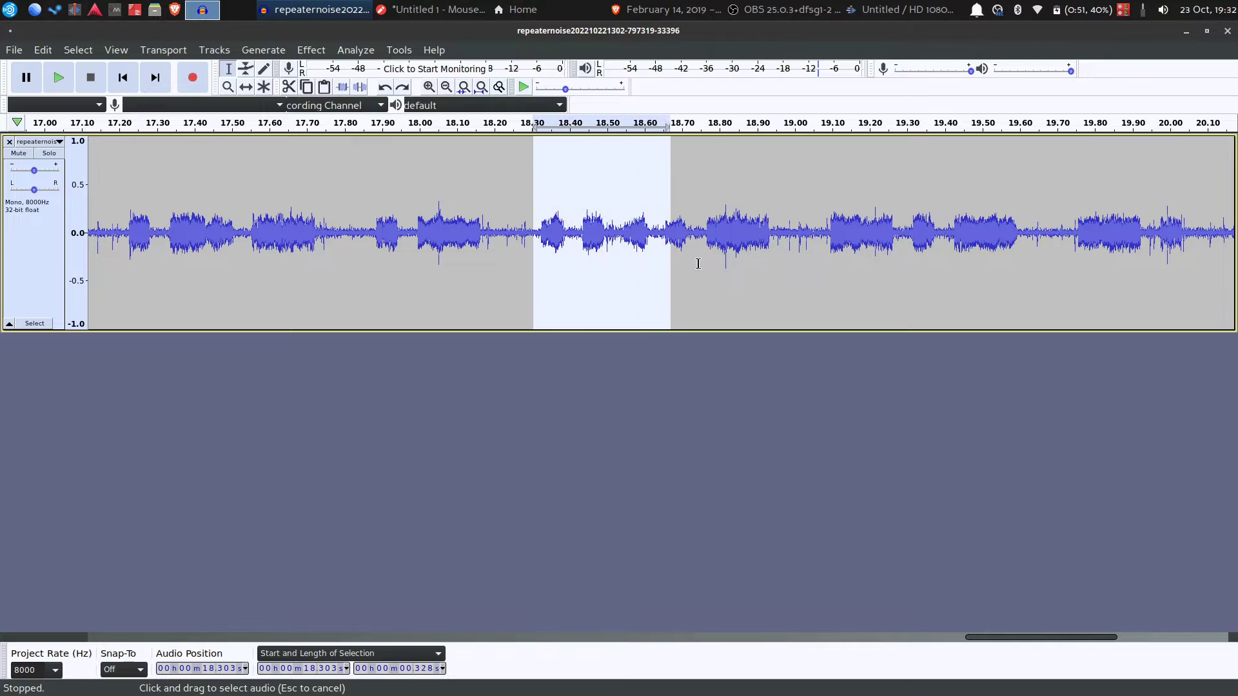
Step: Play the burst groups from about 18.30 to 19.01 s and from about 19.06 to 19.65 s, then replay the latter
key(space)
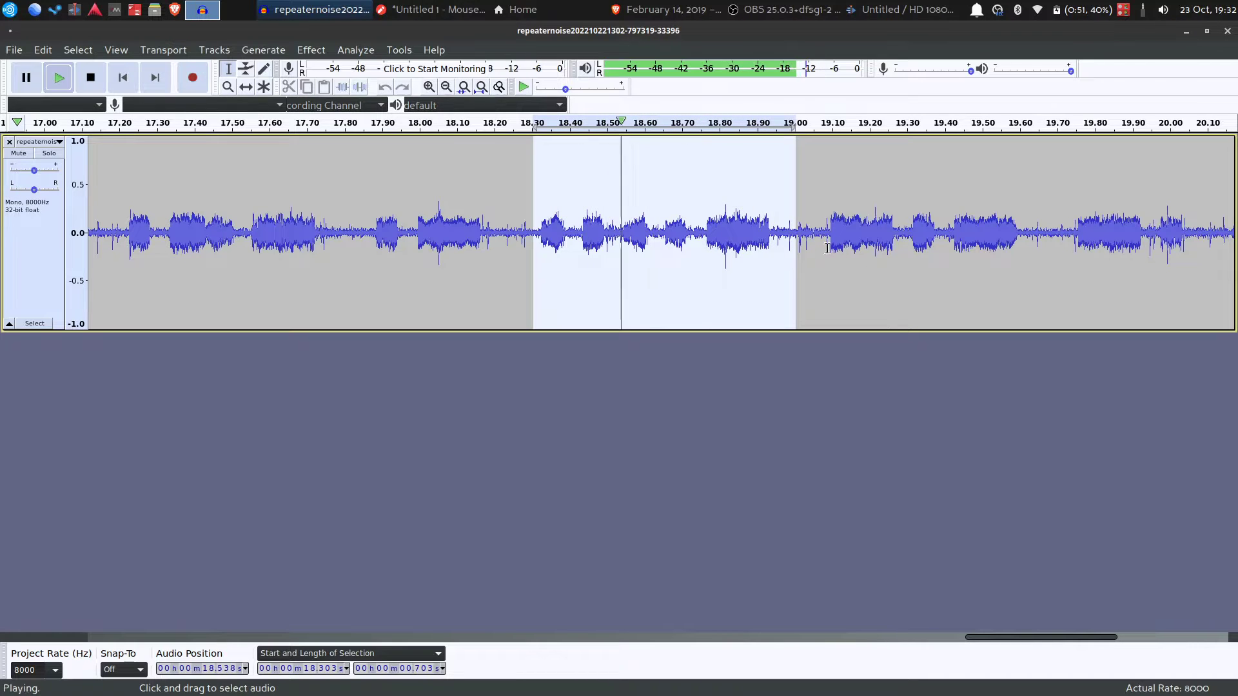
key(space)
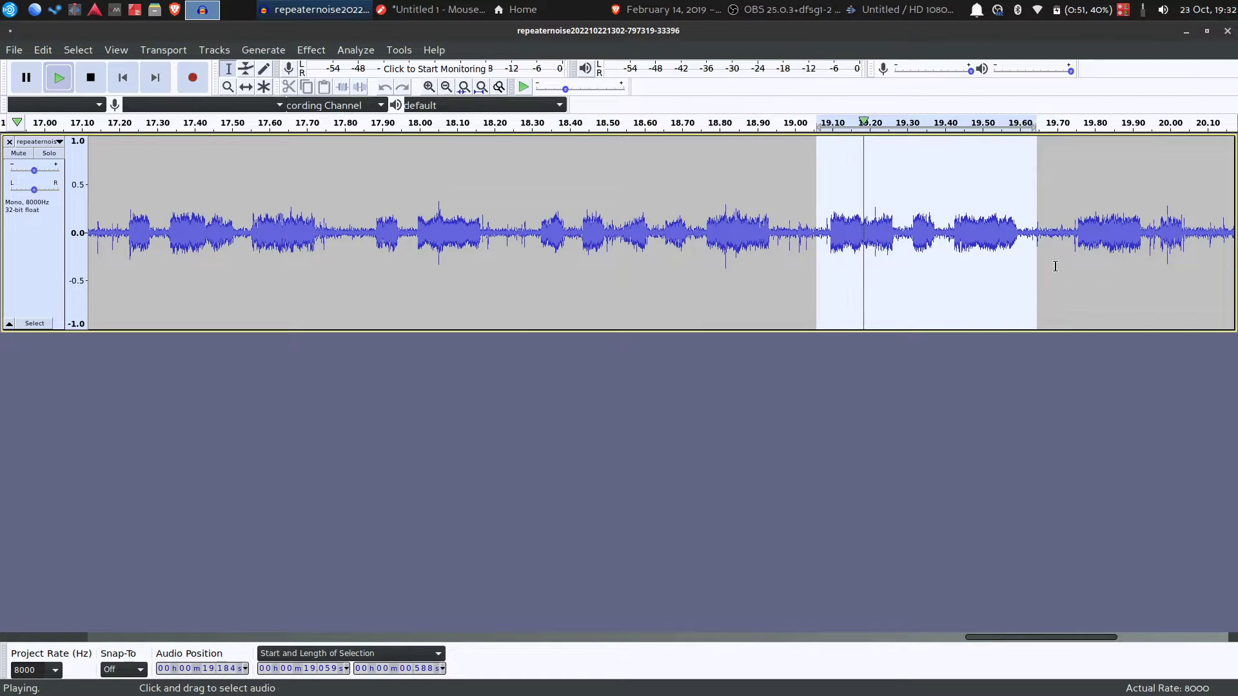
click(1058, 245)
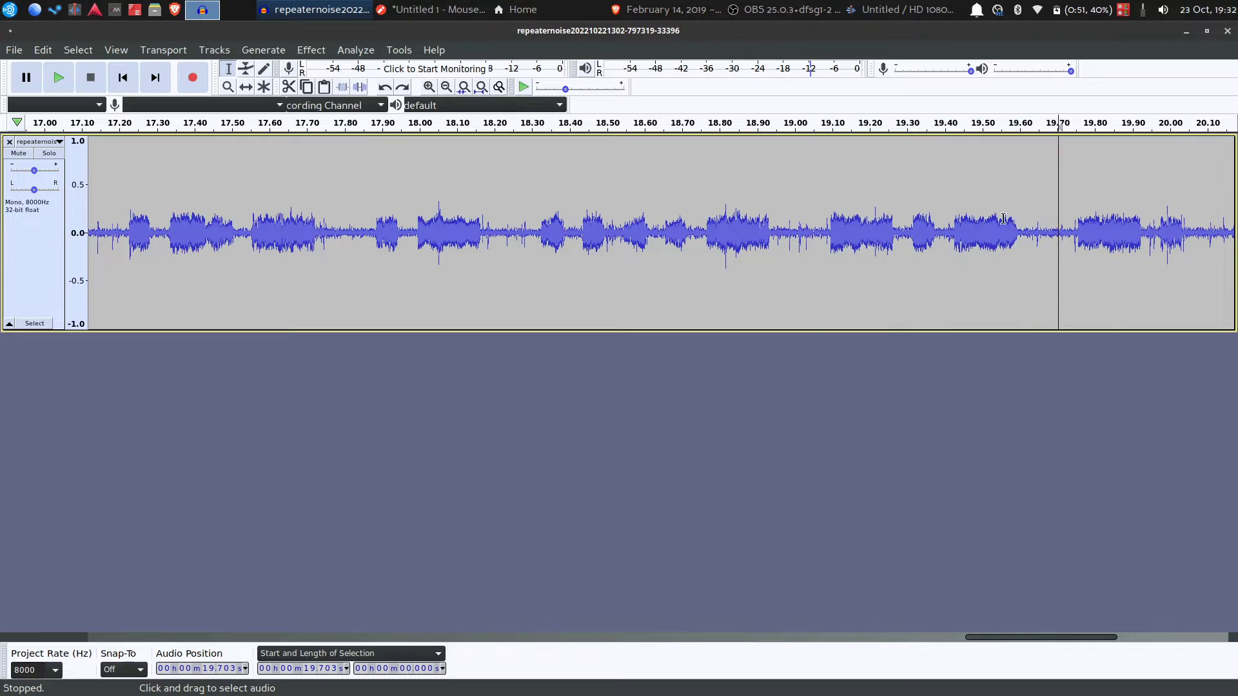
drag(1024, 225, 802, 276)
key(space)
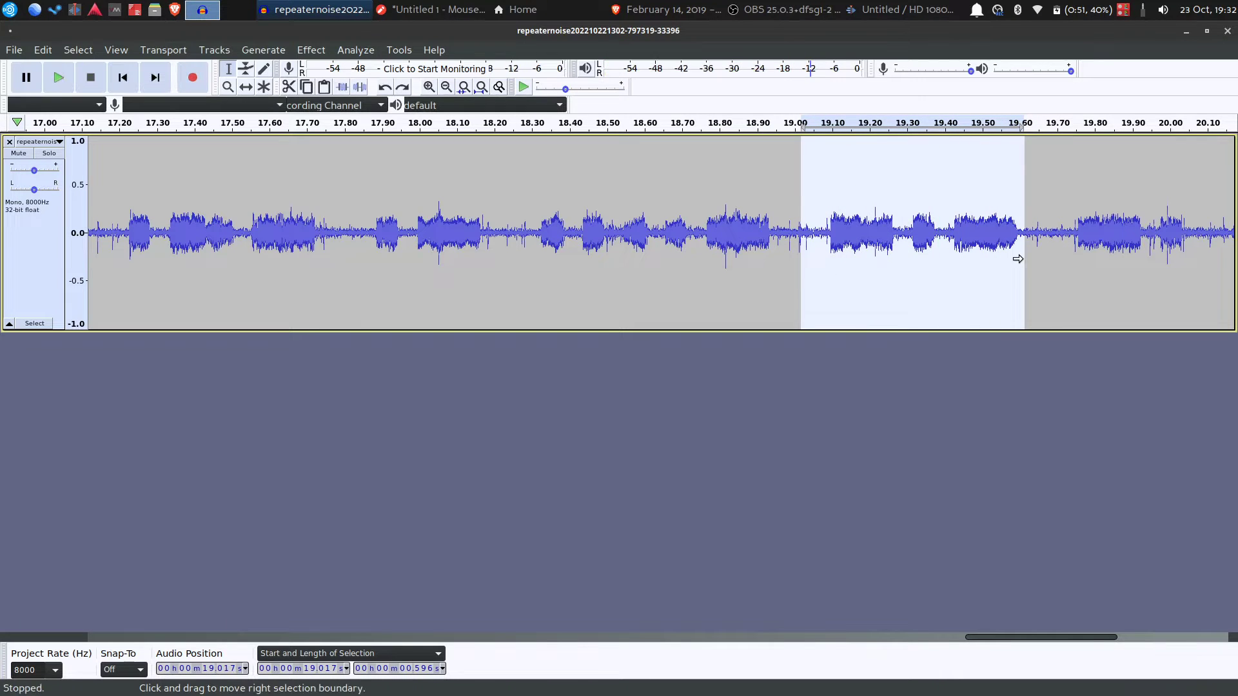
Step: Select and play the burst groups that follow 19.6 s
scroll(1012, 260, right, 1)
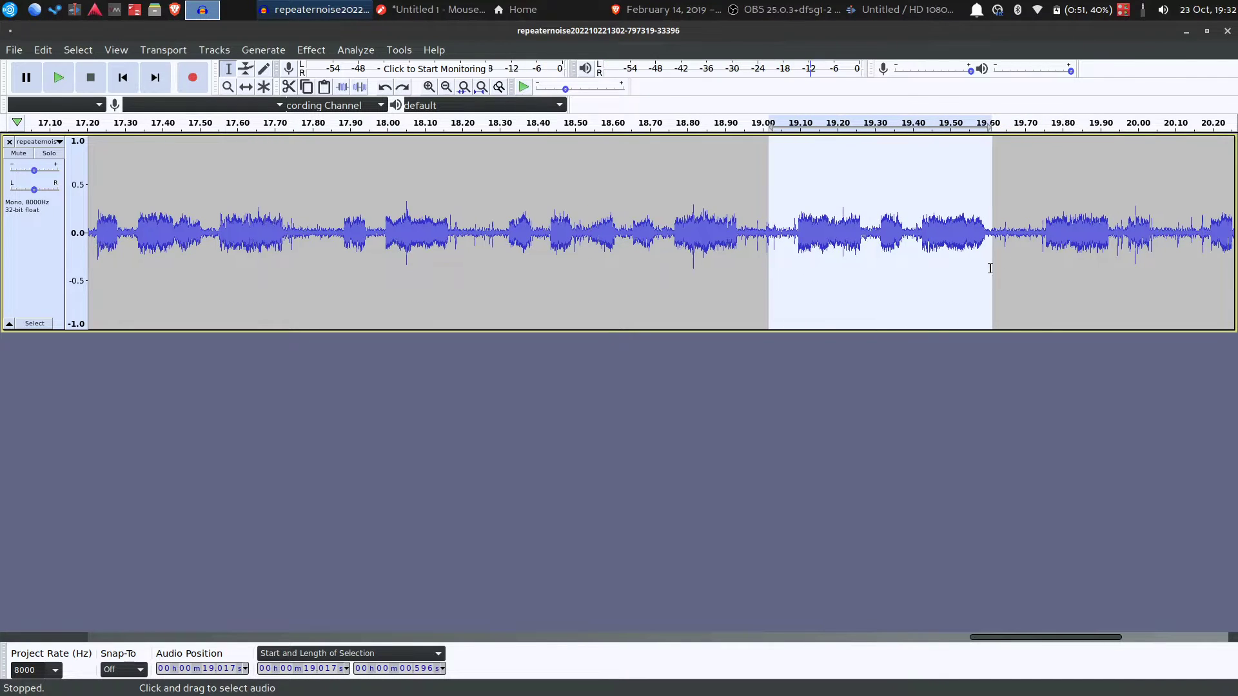
drag(1024, 242, 999, 255)
key(space)
key(space)
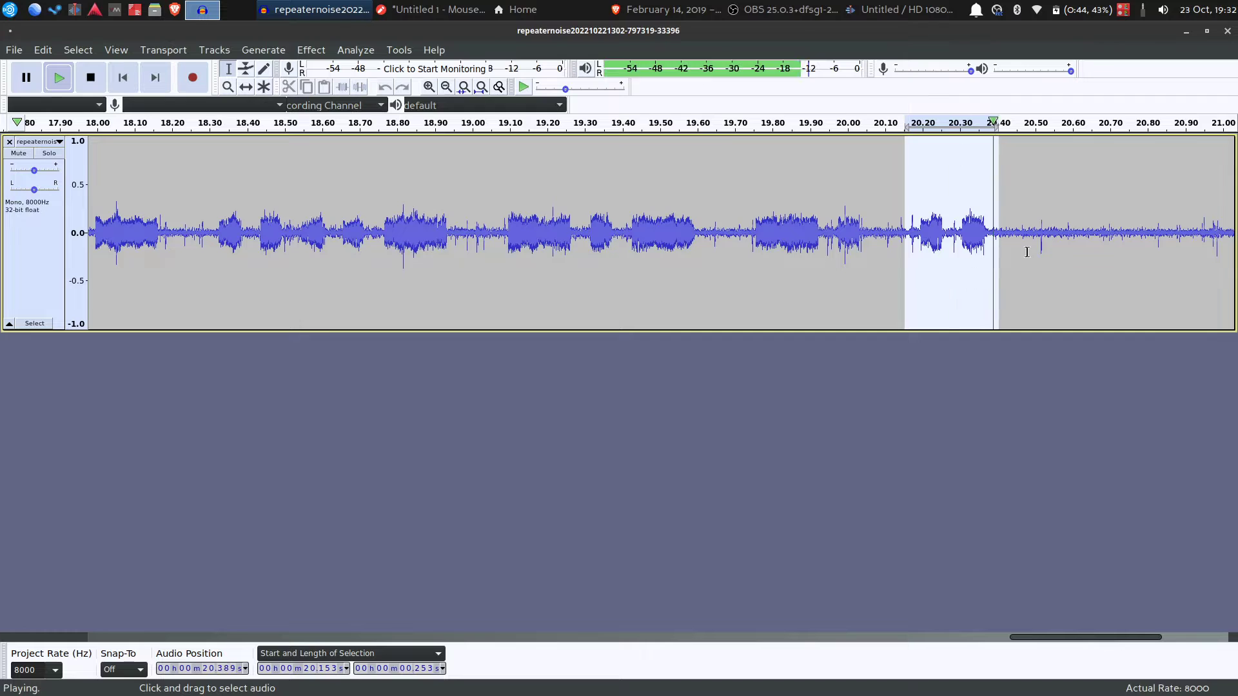
Step: Select the two short bursts from about 20.13 to 20.47 s and play the selection repeatedly
click(884, 246)
double_click(975, 233)
click(1011, 231)
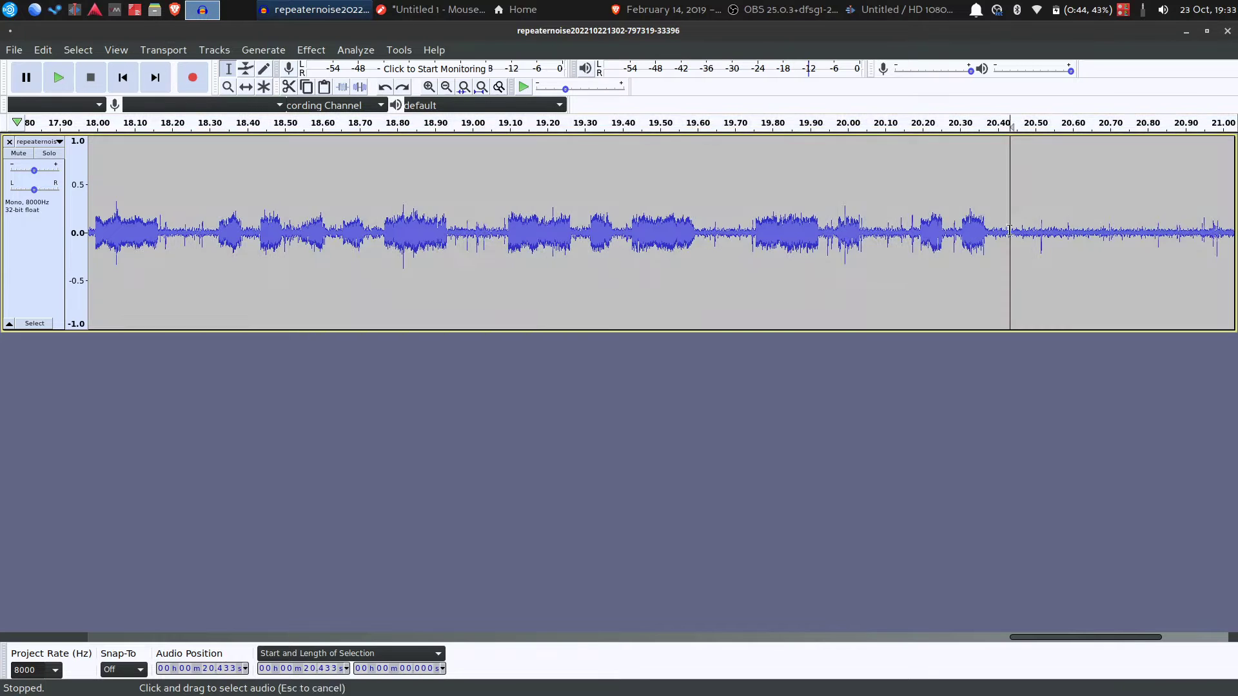
double_click(959, 247)
click(876, 245)
drag(897, 245, 1021, 236)
key(space)
key(space)
key(space)
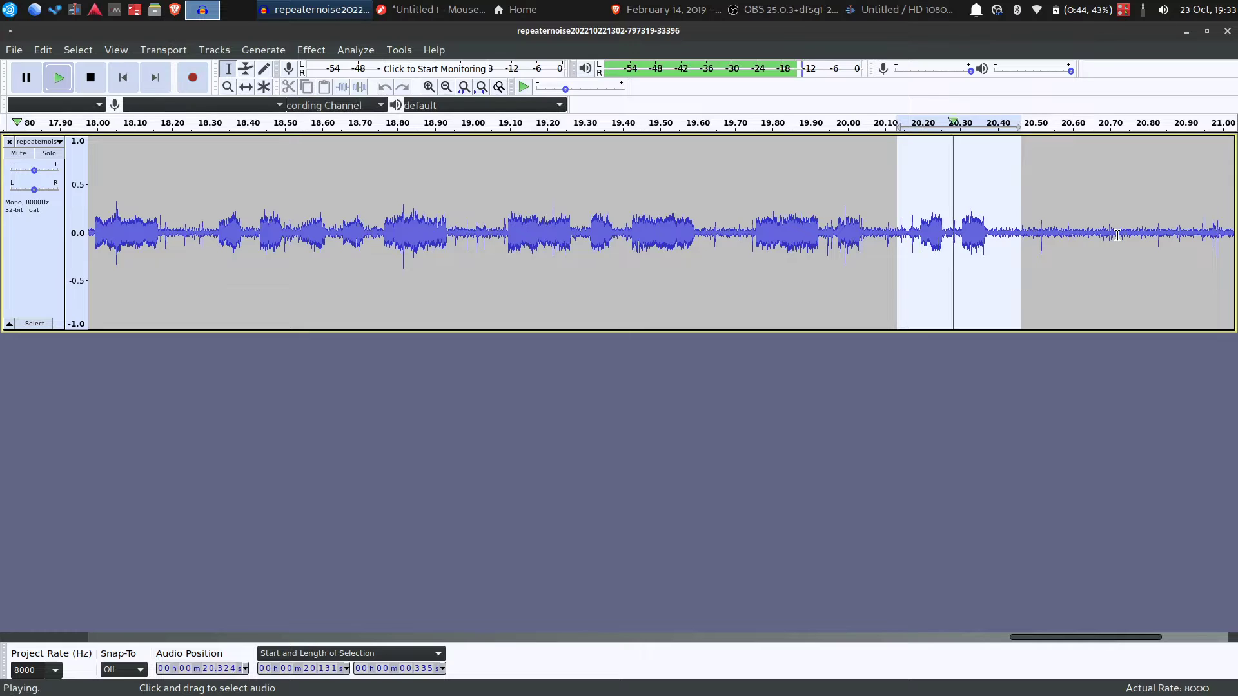
Step: Select the final bursts from about 20.89 s to past the clip's end and play them repeatedly
click(1117, 234)
drag(1179, 236, 1131, 268)
key(space)
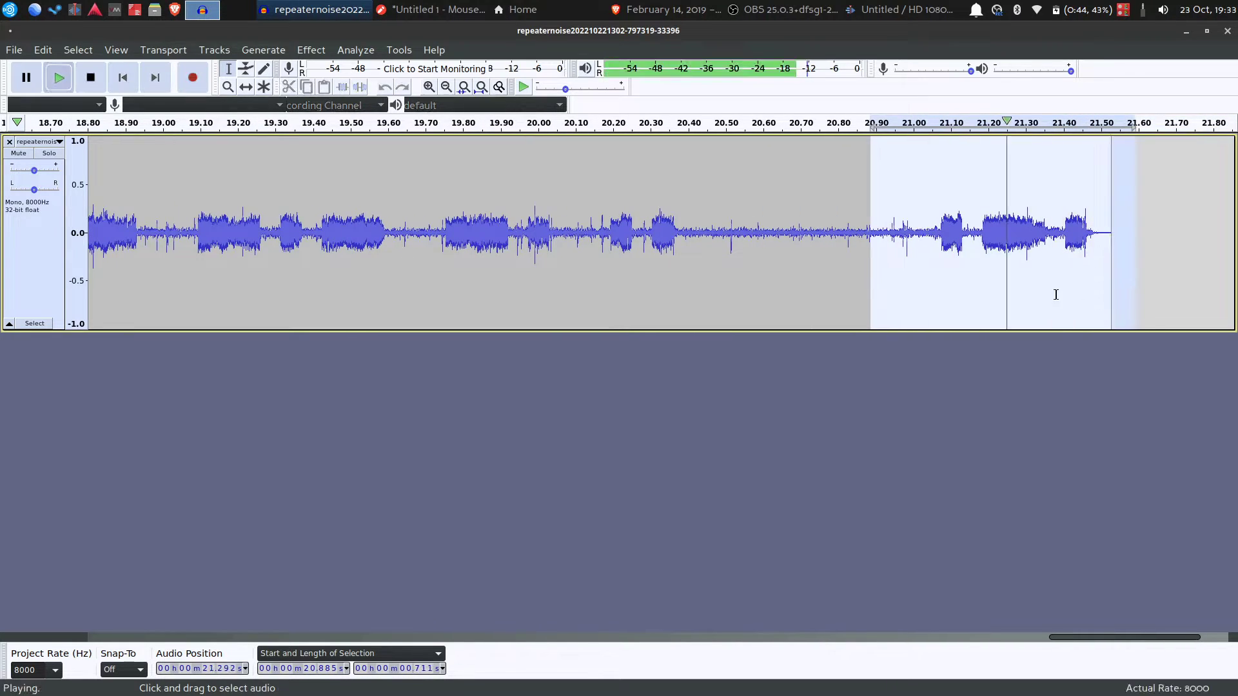
key(space)
key(space)
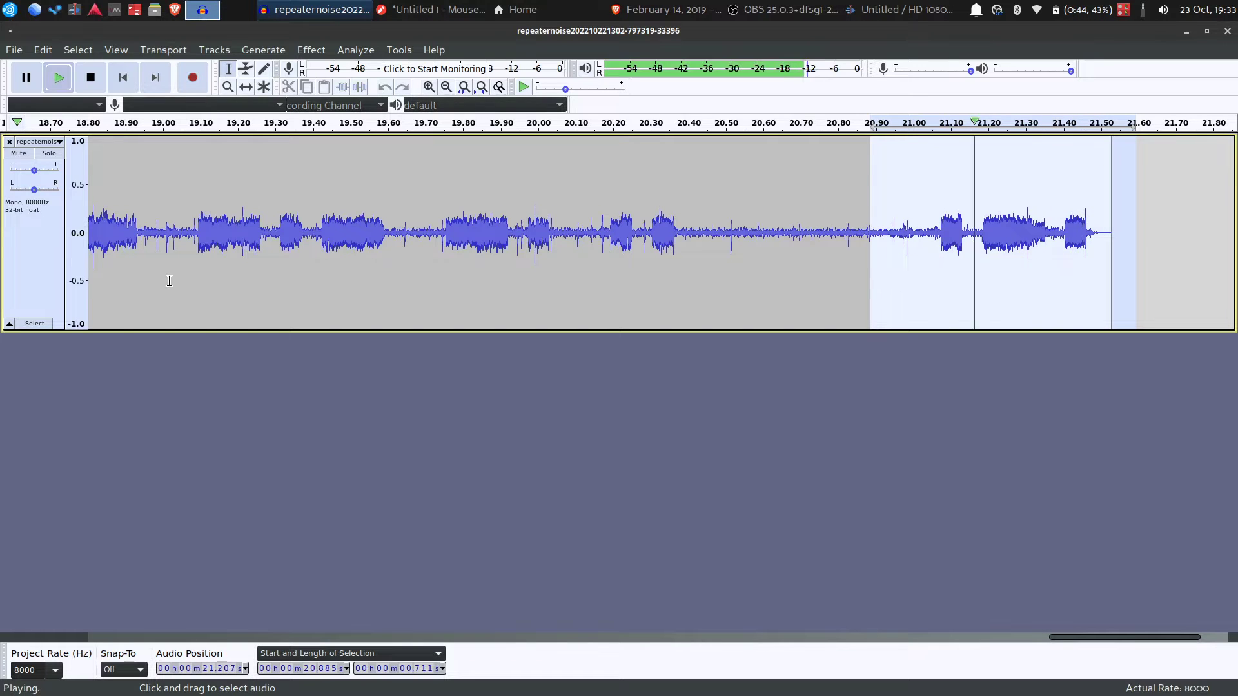
Step: Select the bursts from about 17.05 s to the end of the clip, about 4.48 s long
scroll(137, 272, right, 5)
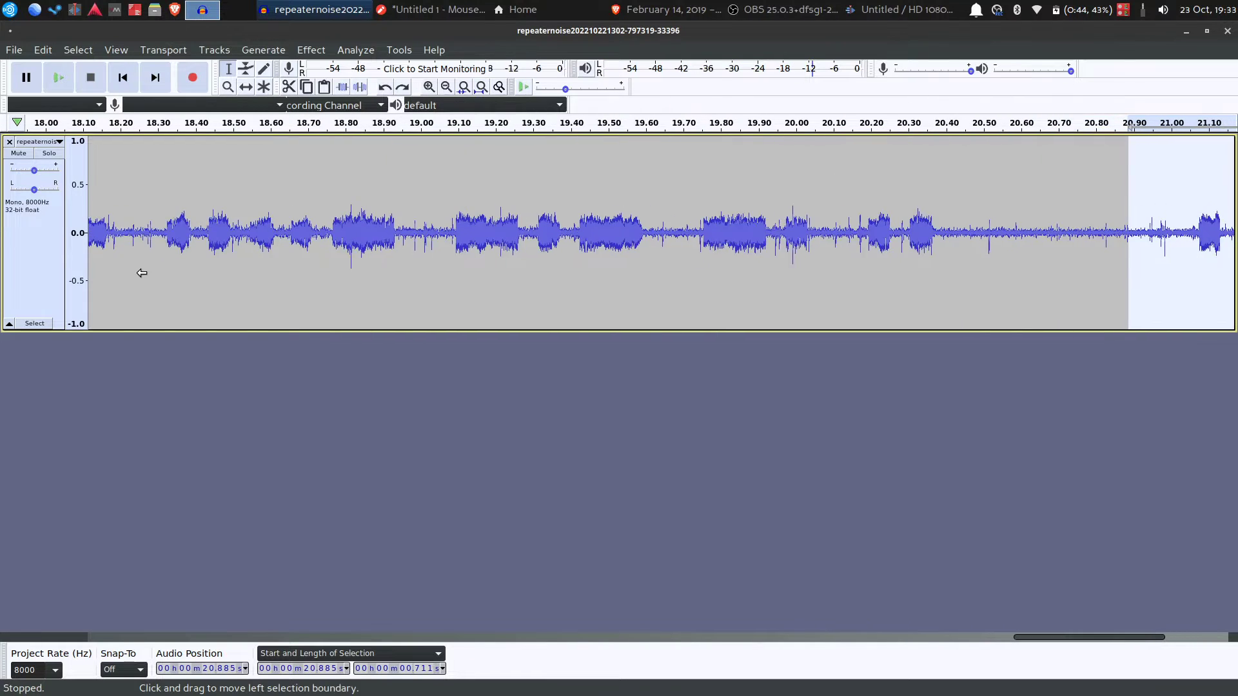
scroll(140, 273, up, 1)
scroll(177, 258, down, 2)
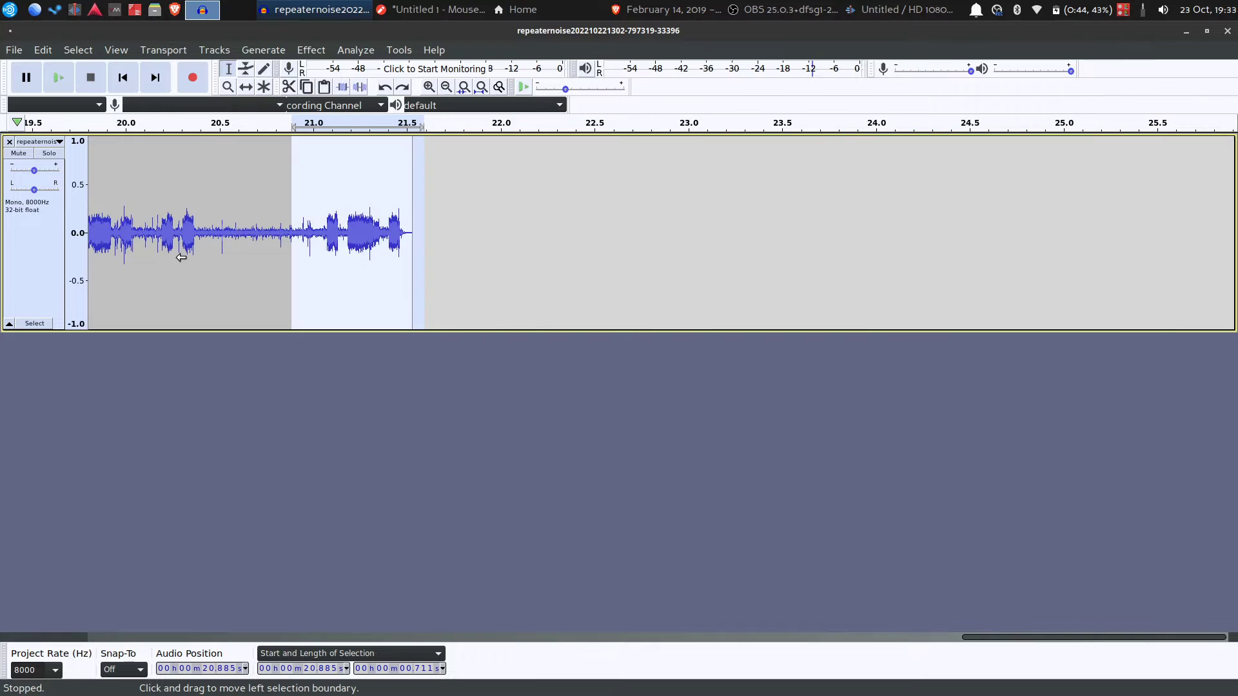
scroll(158, 258, left, 6)
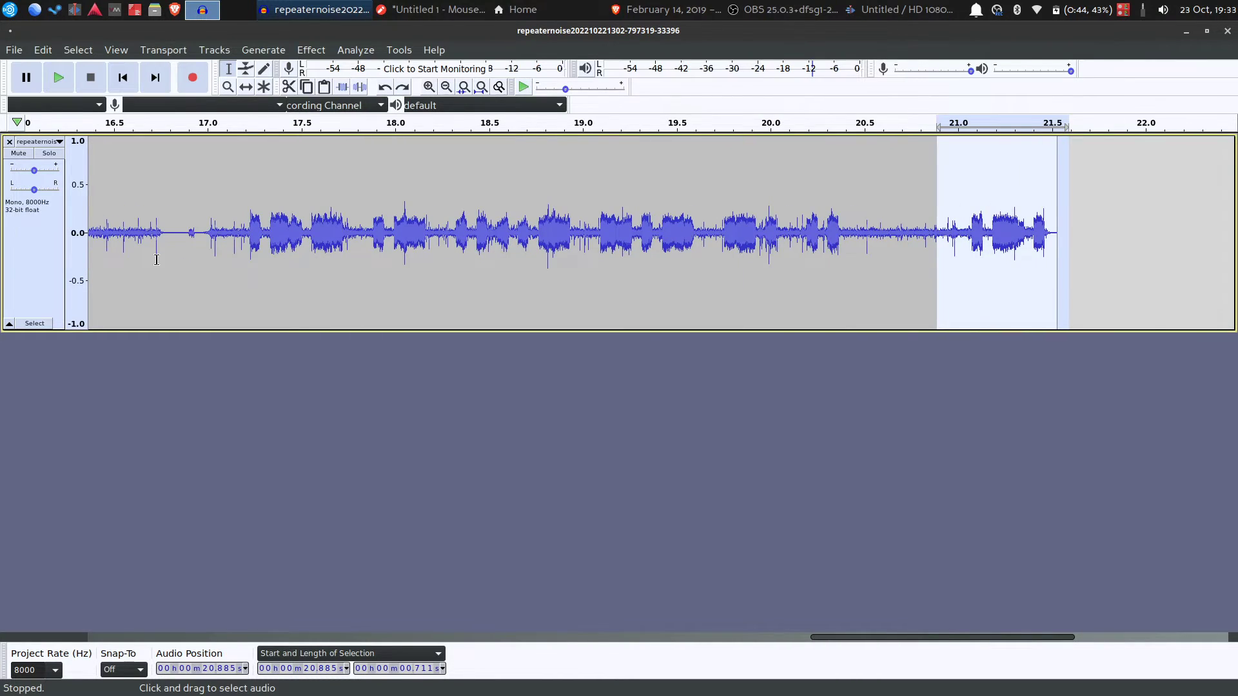
scroll(158, 259, right, 4)
scroll(251, 251, left, 1)
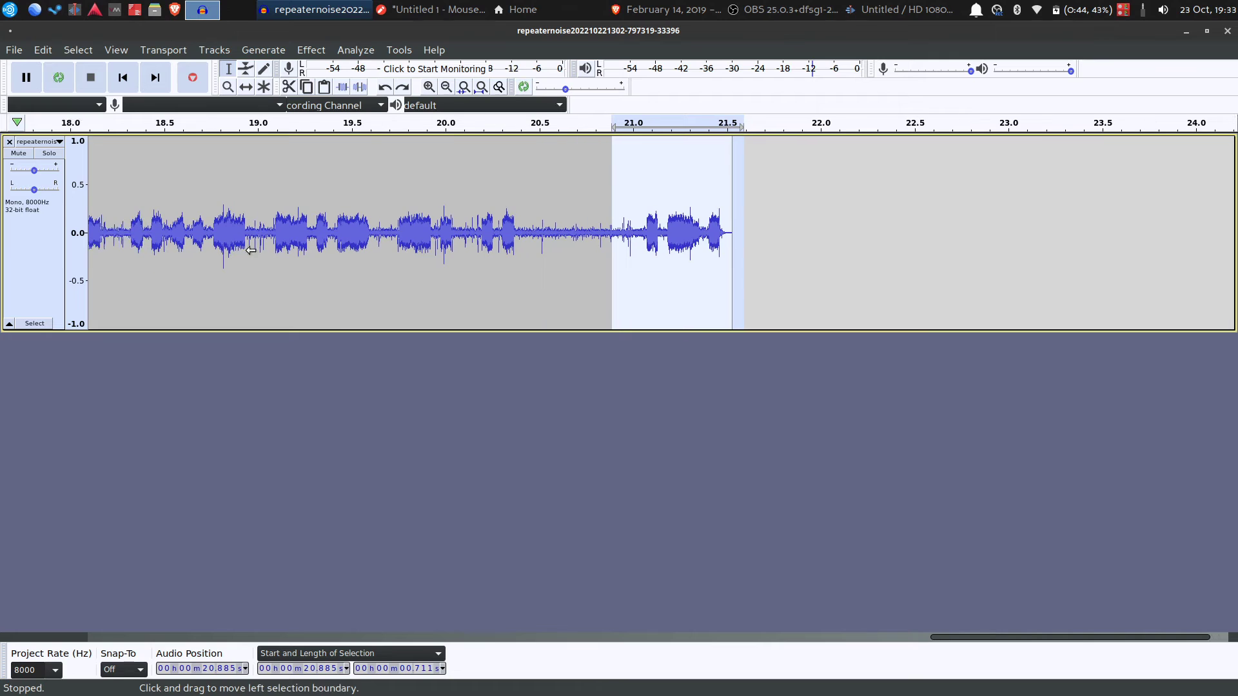
drag(733, 231, 338, 257)
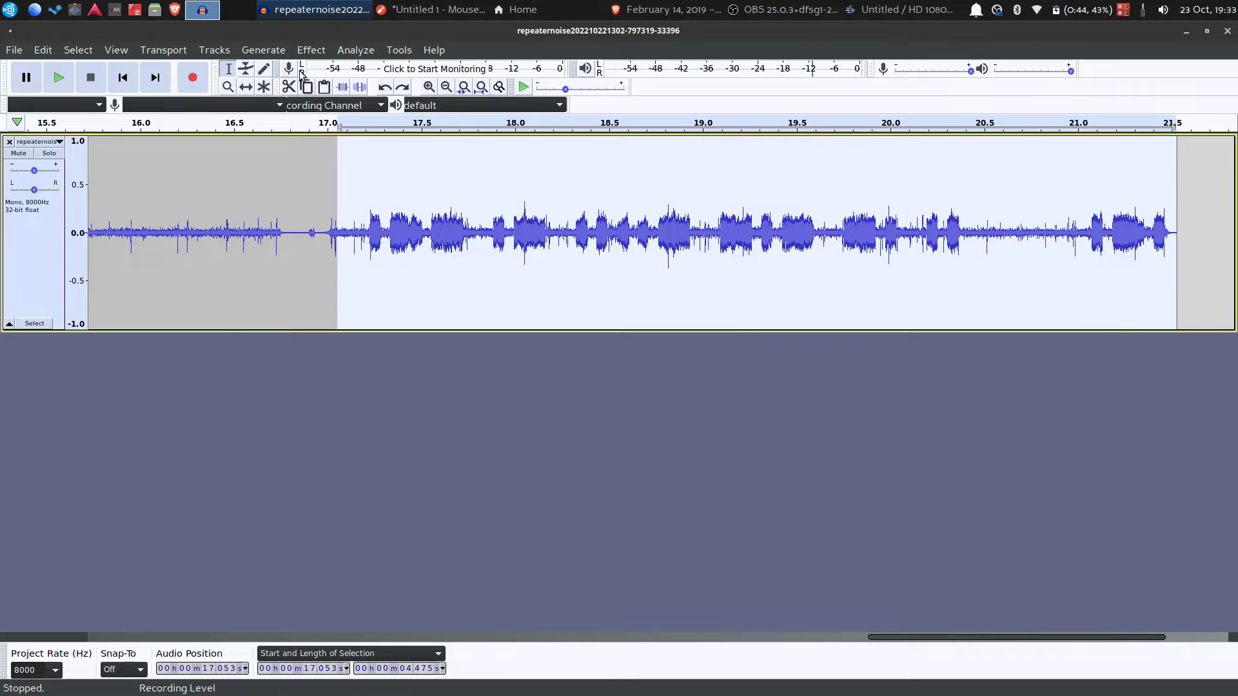
Step: Slow the selected bursts with Change Speed at a speed multiplier of 0.620 and play the result
click(311, 49)
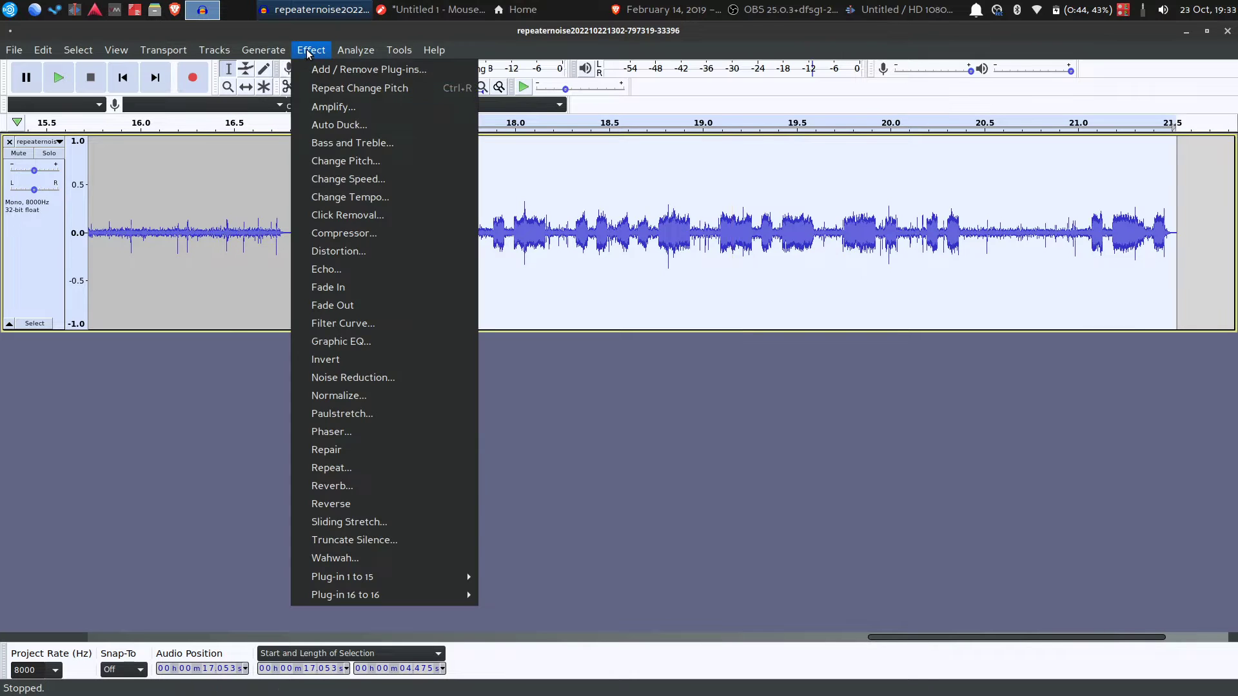
click(386, 178)
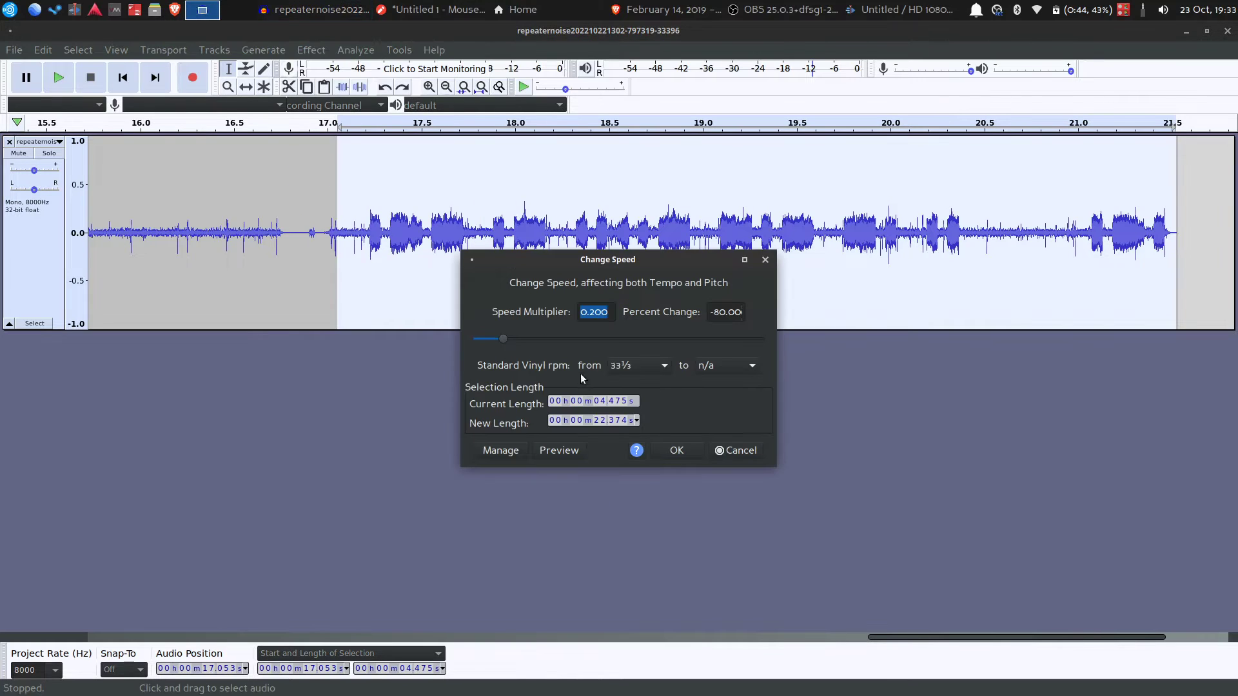
drag(505, 341, 528, 339)
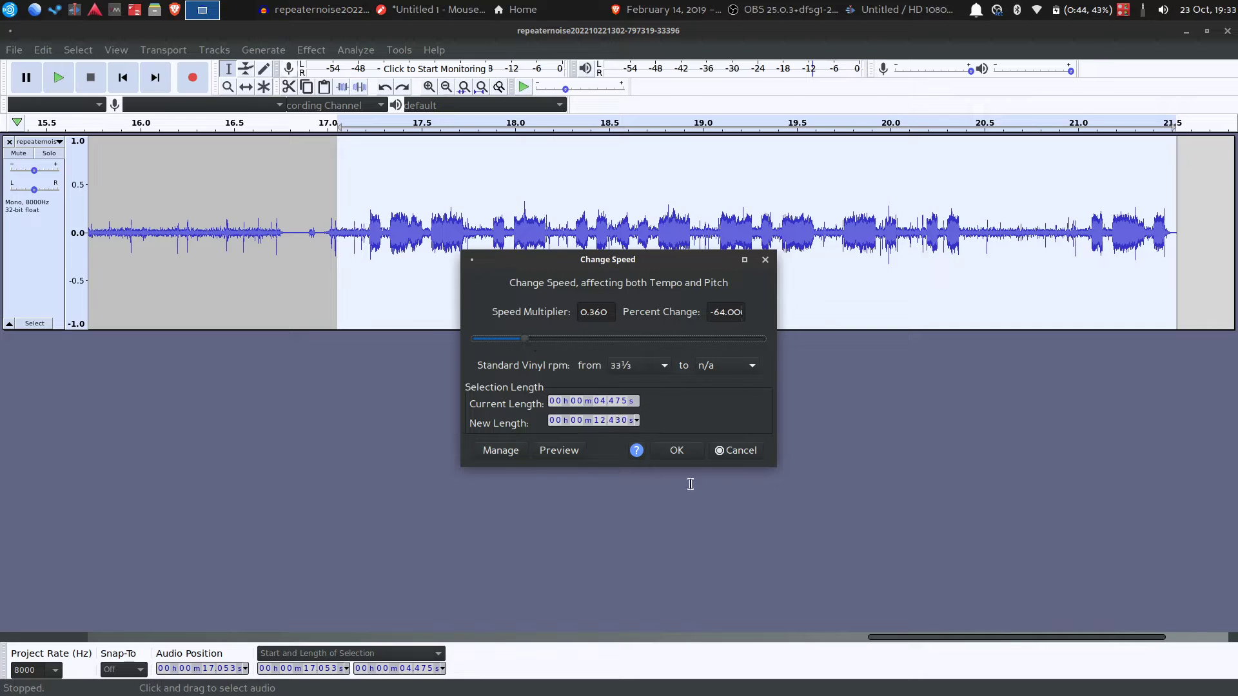
click(554, 341)
click(675, 450)
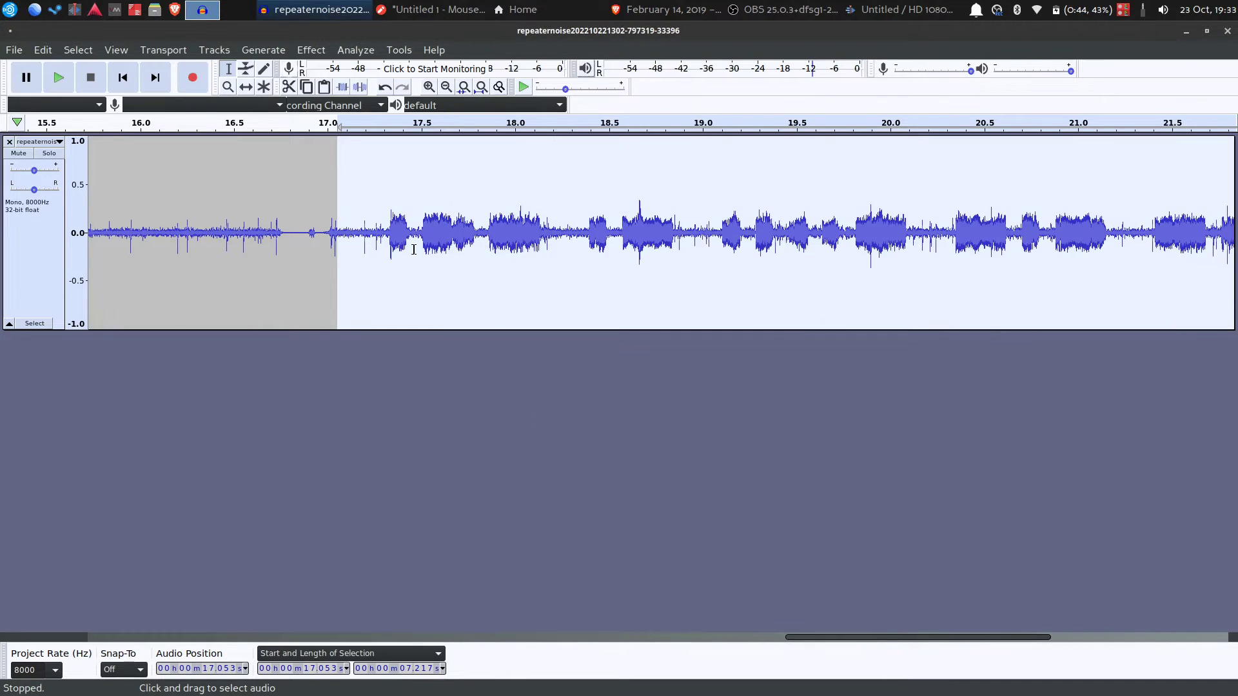
key(space)
key(space)
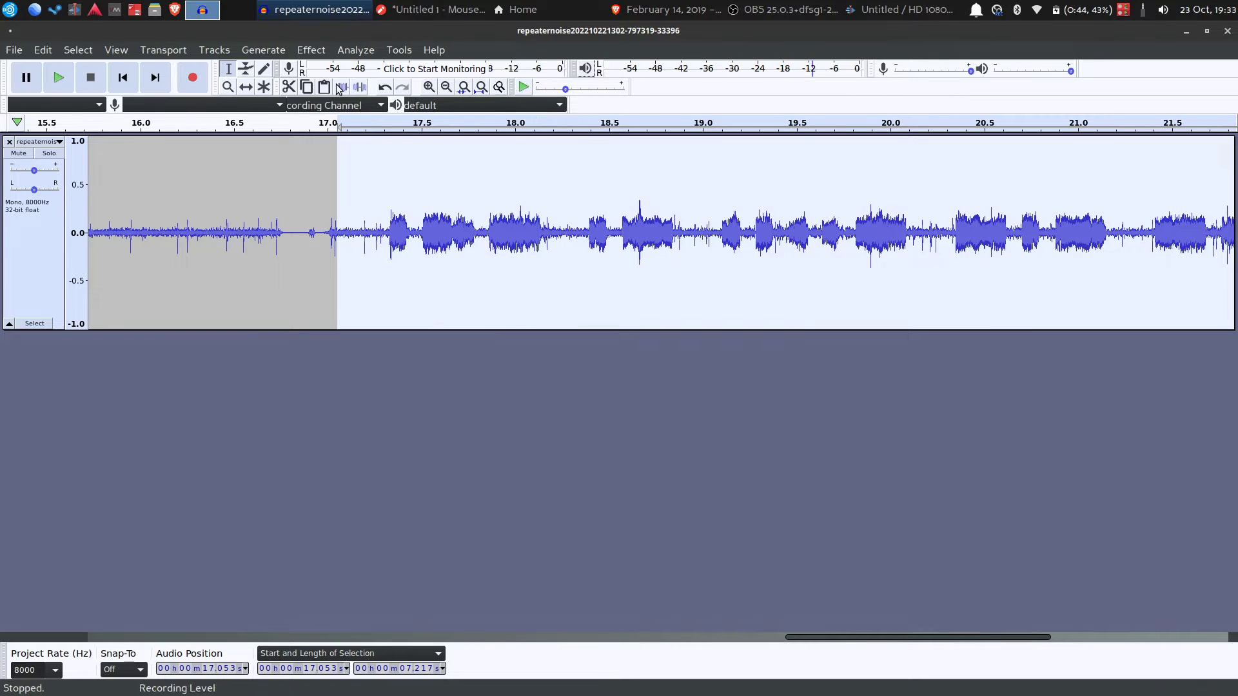
Step: Slow the same selection once more with Change Speed, keeping the multiplier at 0.620
click(311, 51)
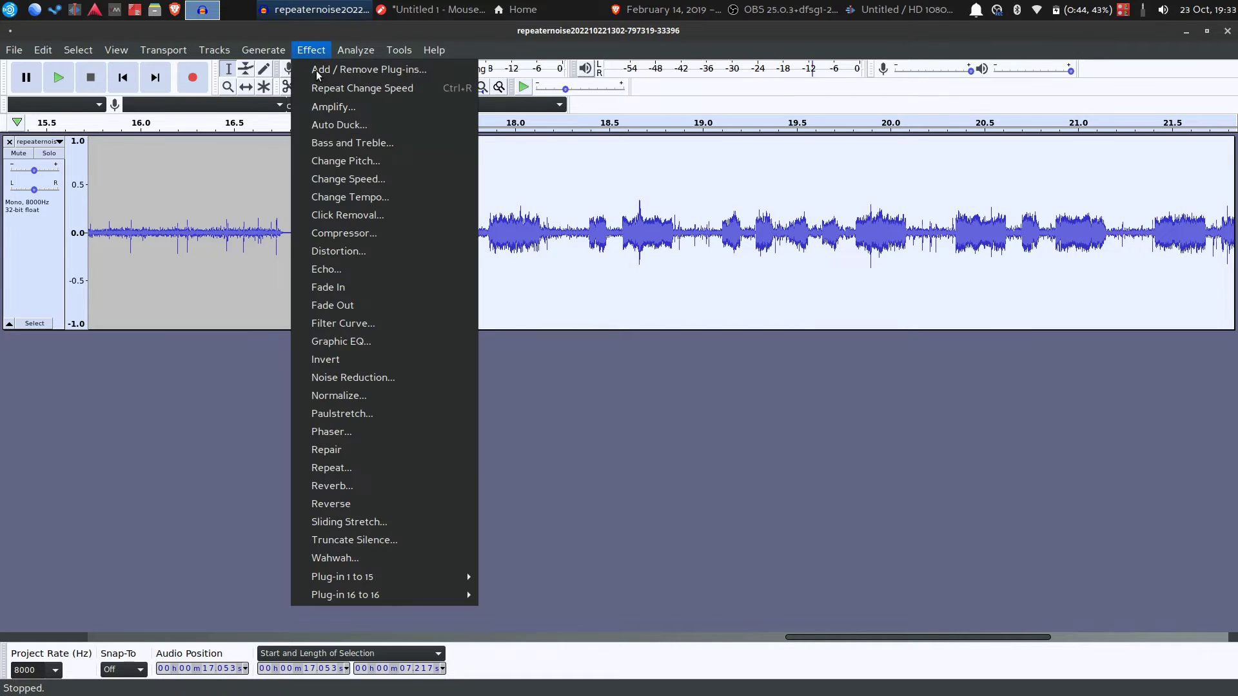
click(366, 180)
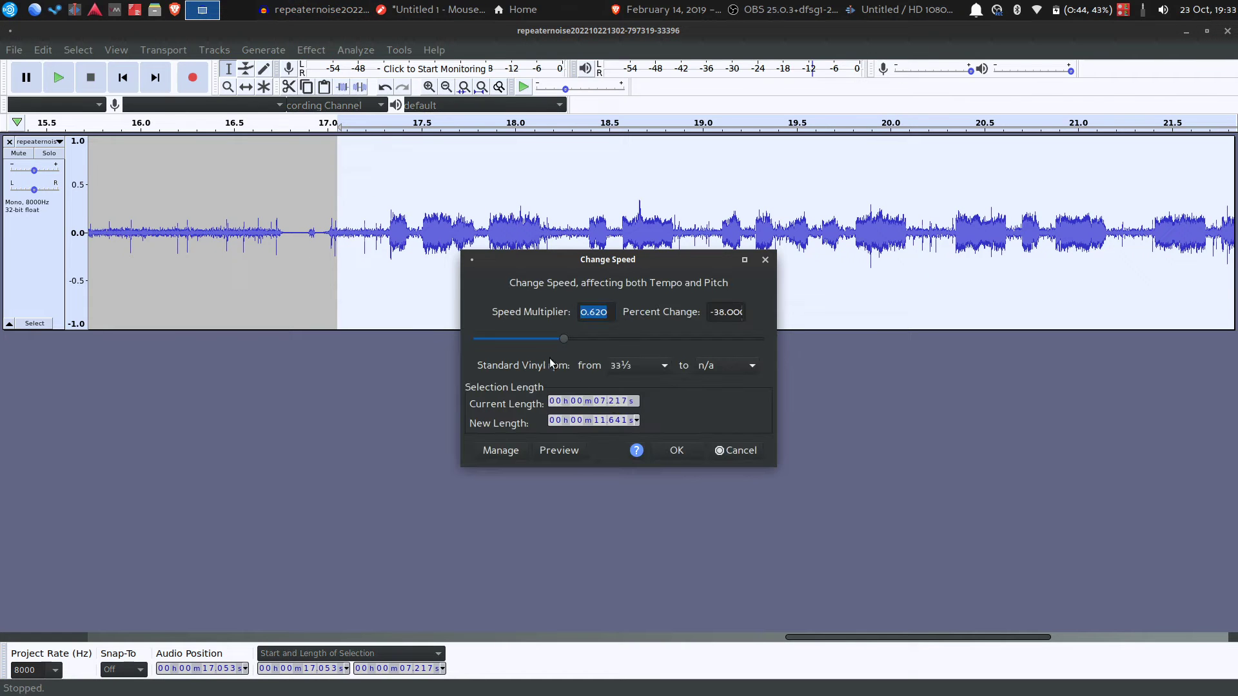
click(682, 451)
Step: Select the slowed bursts from about 17.31 s, about 11.32 s long, and play them
drag(387, 220, 1118, 282)
key(space)
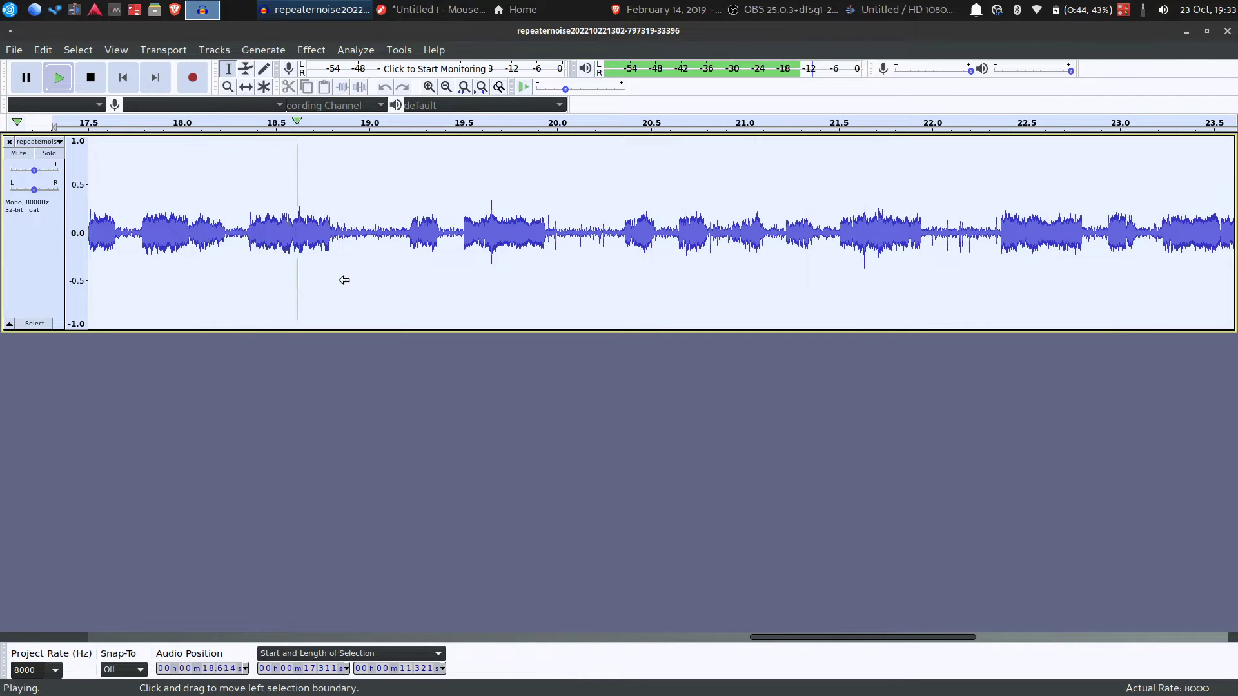
scroll(343, 277, down, 2)
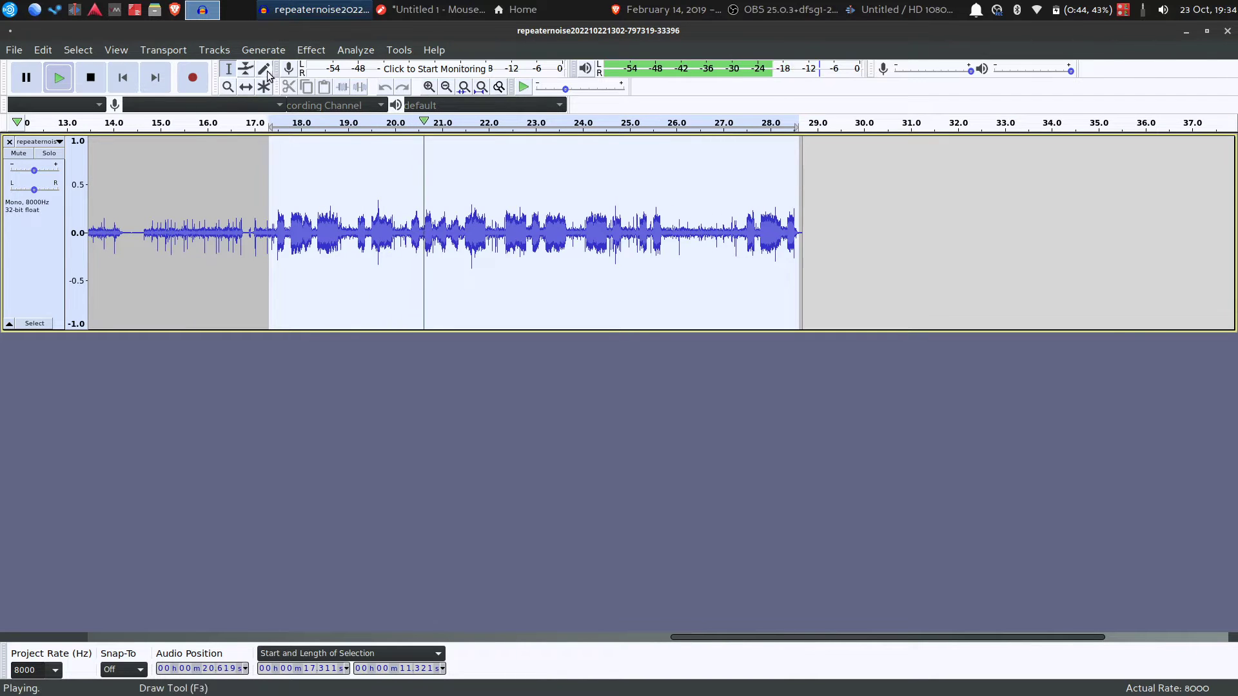
key(space)
Step: Try raising the selection's pitch by 22.22 semitones (260.90 percent) with Change Pitch and listen to the result
click(309, 50)
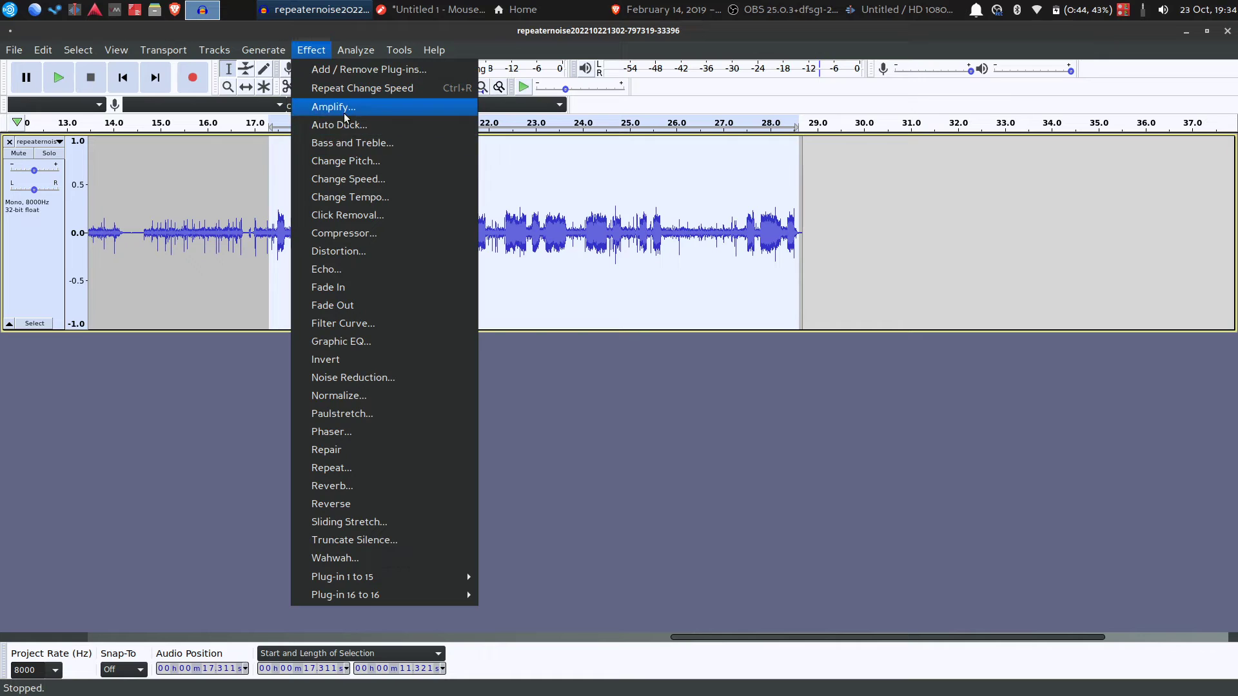
click(343, 159)
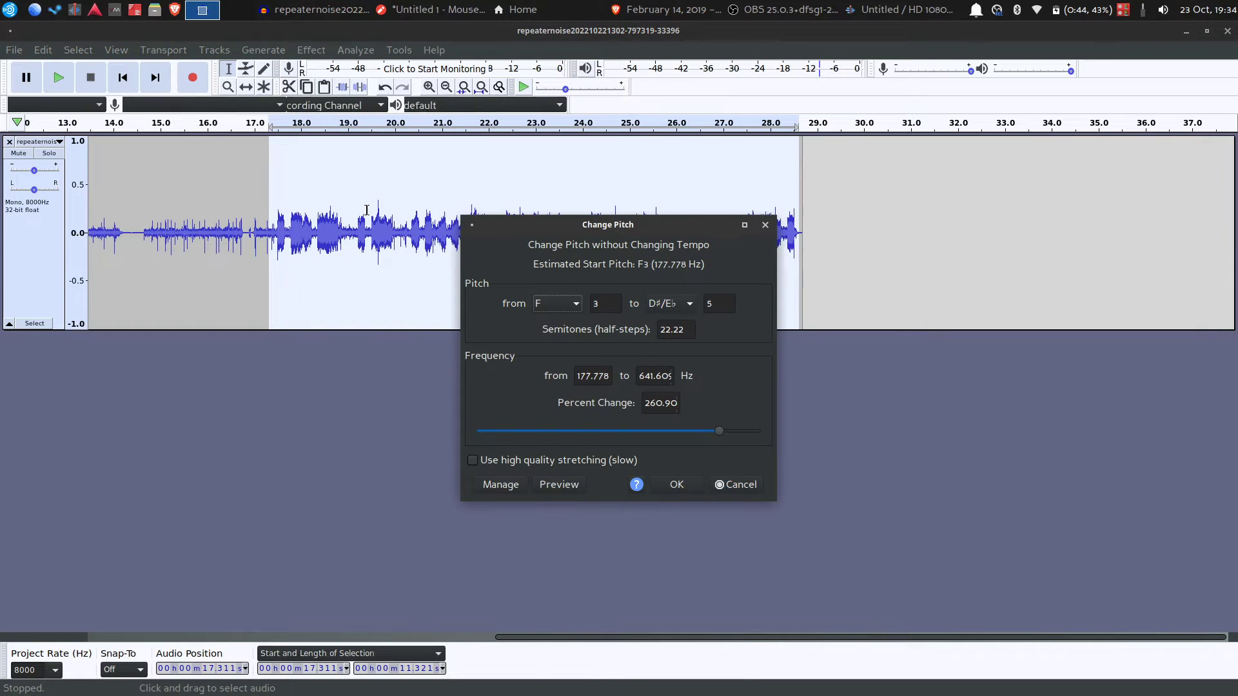
click(676, 485)
key(space)
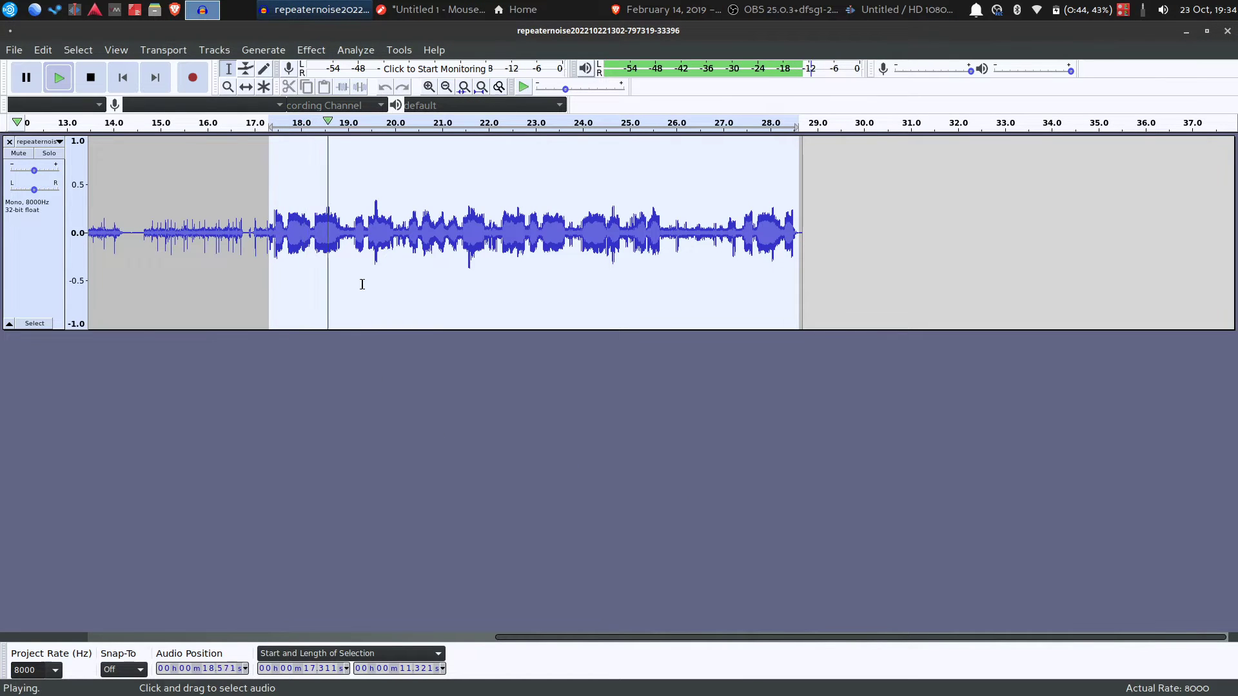
key(space)
click(310, 49)
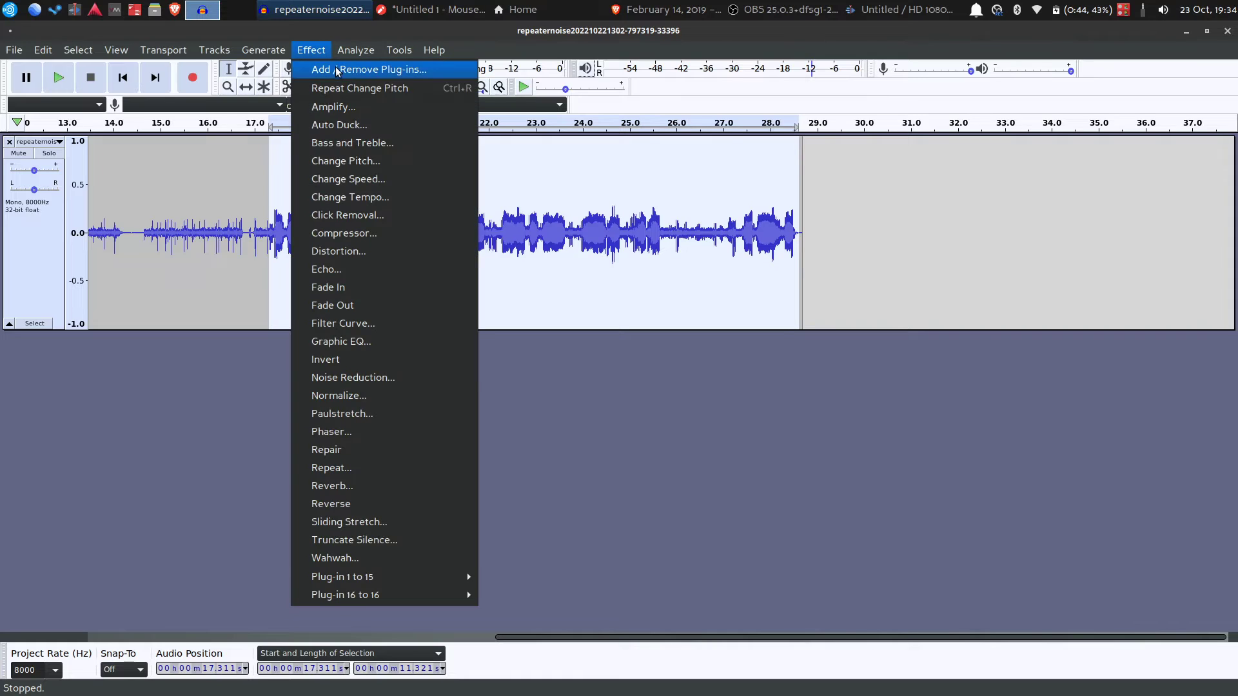
click(776, 417)
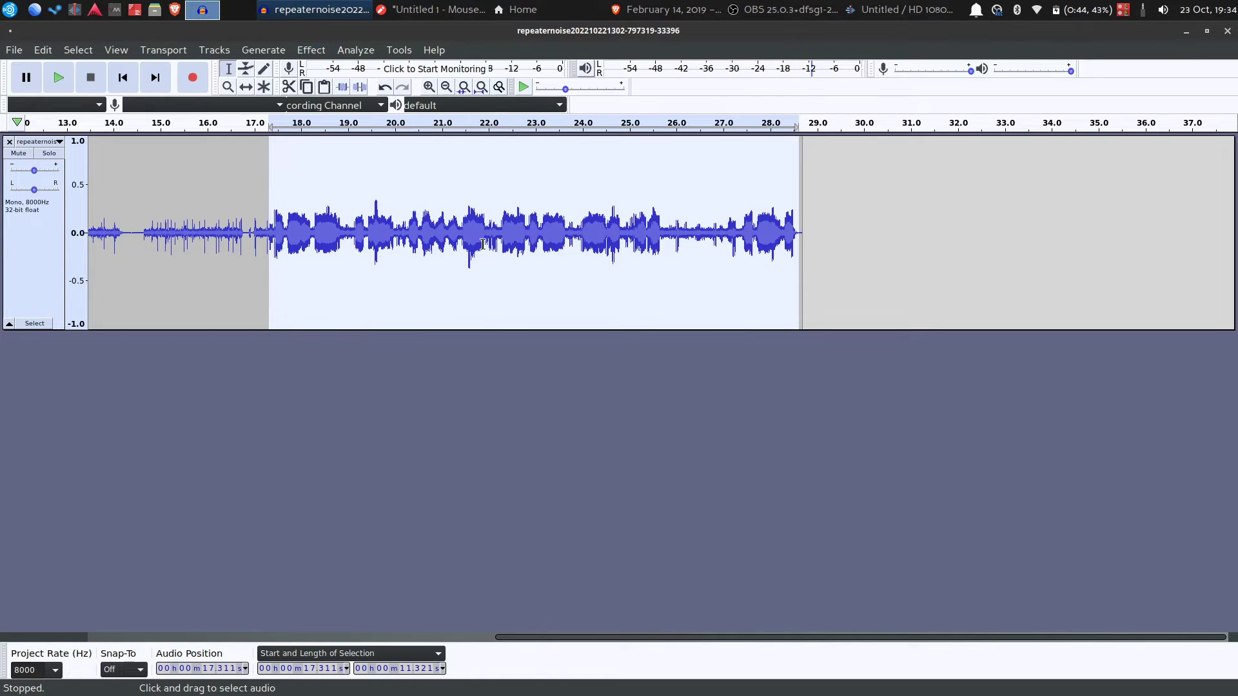
Step: Raise the selection's pitch with Change Pitch by somewhat less than 22.22 semitones and play the result
click(306, 50)
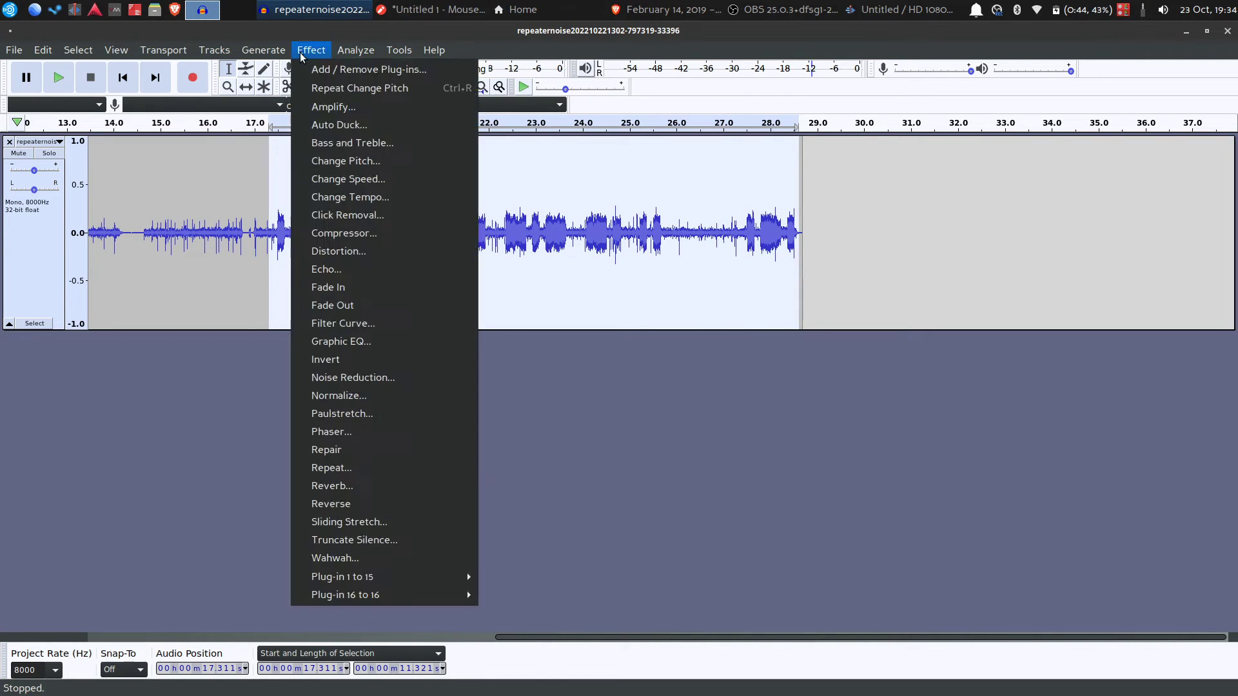
click(346, 161)
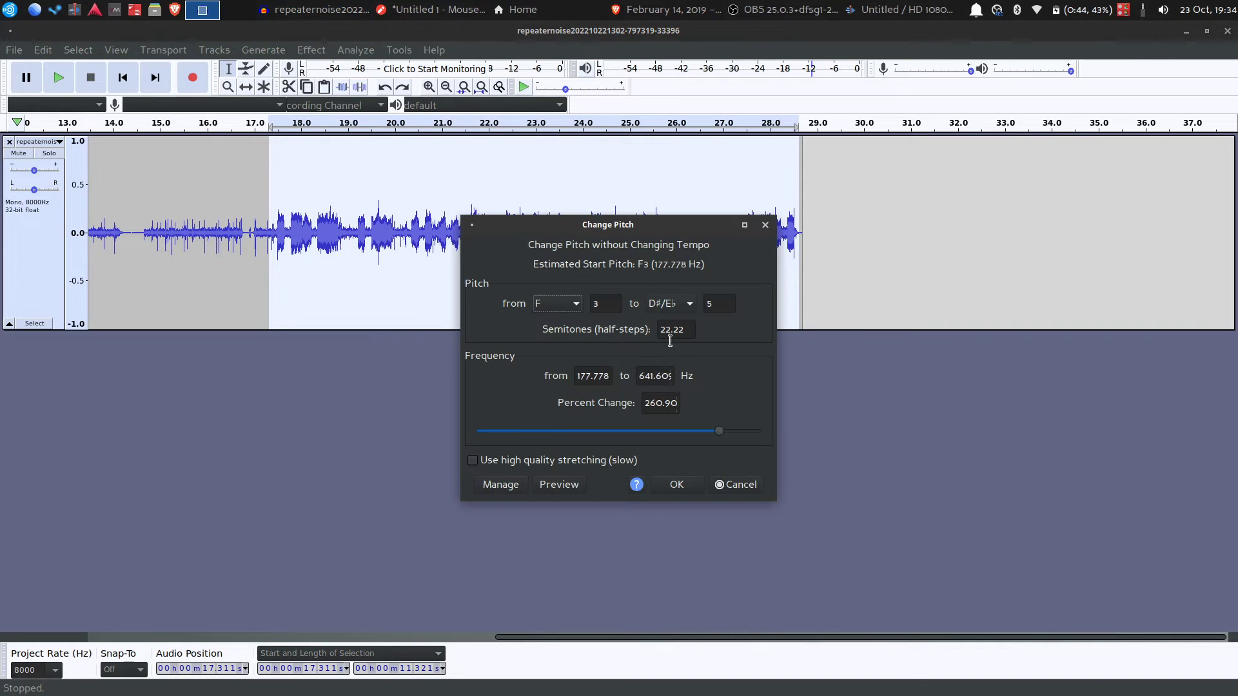
drag(702, 431, 683, 435)
click(676, 484)
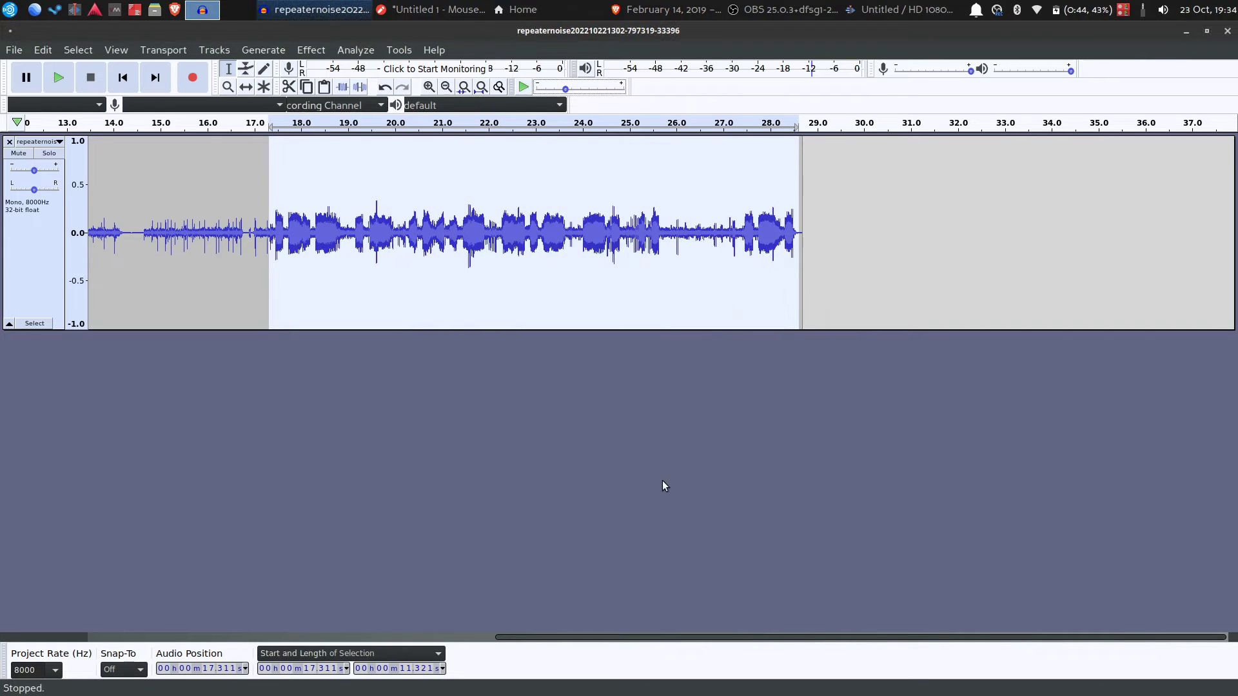
key(space)
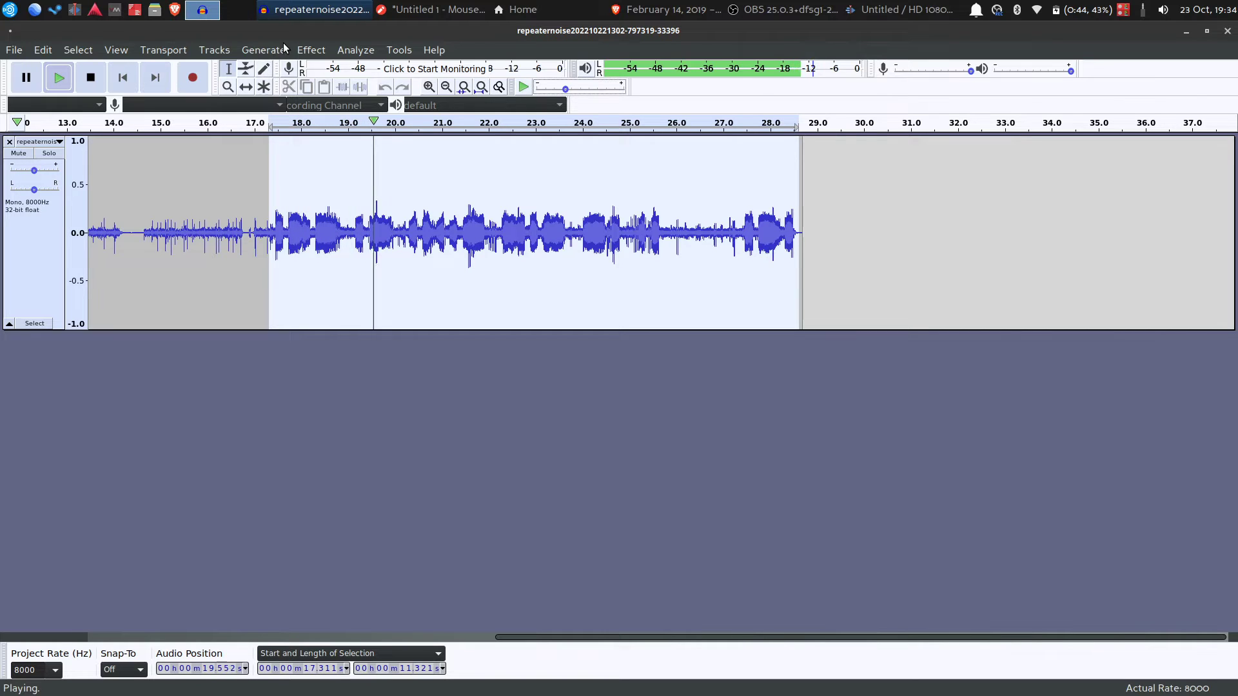
key(space)
Step: Capture a noise profile from the selected bursts and apply Noise Reduction at 12 dB, sensitivity 6.00 and 3 smoothing bands
click(318, 52)
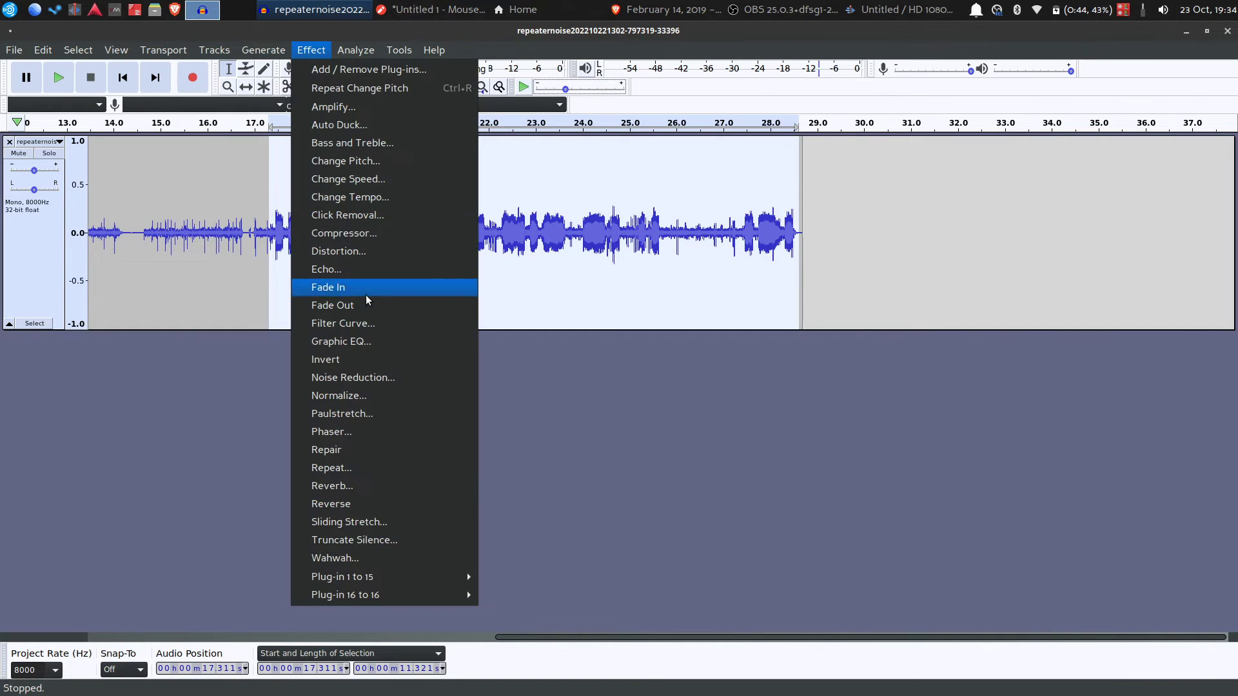
click(416, 379)
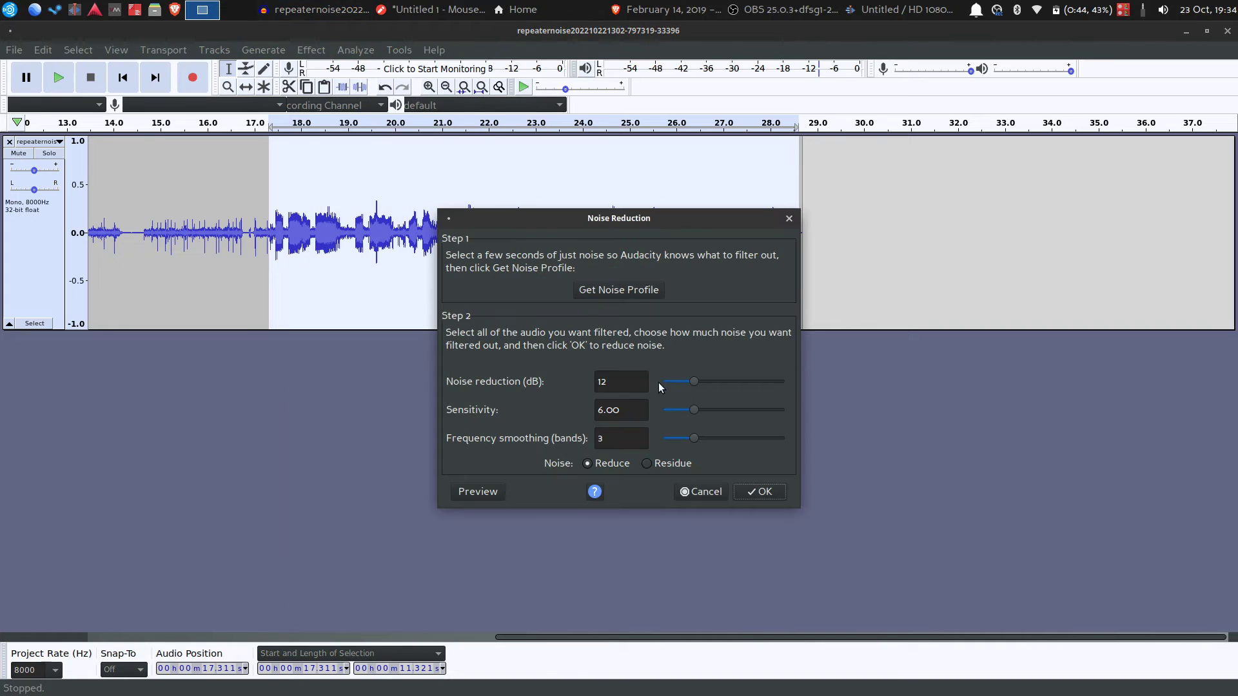
click(637, 297)
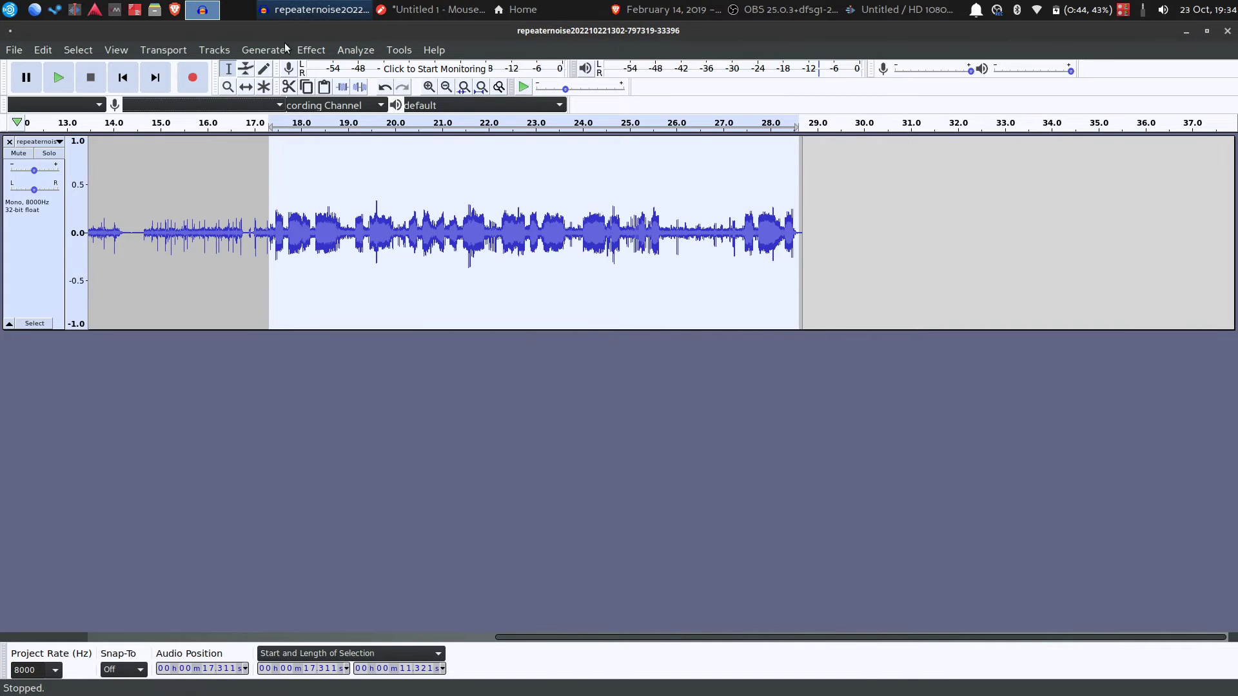
click(312, 51)
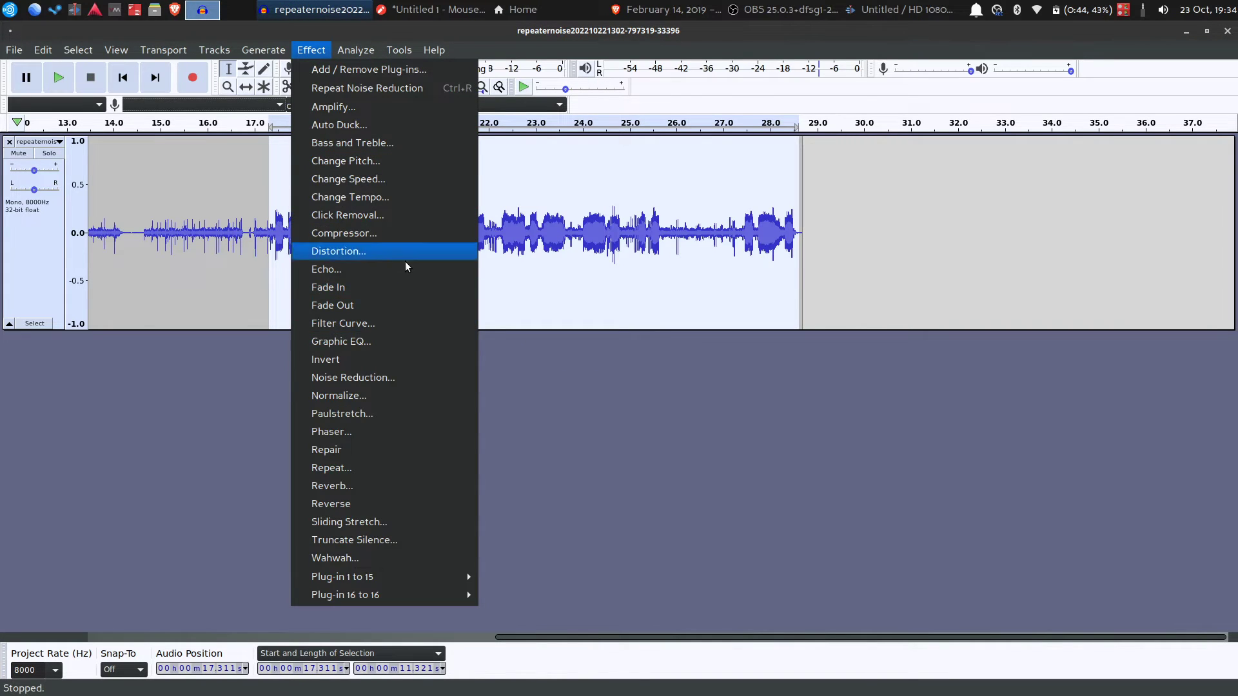
click(428, 378)
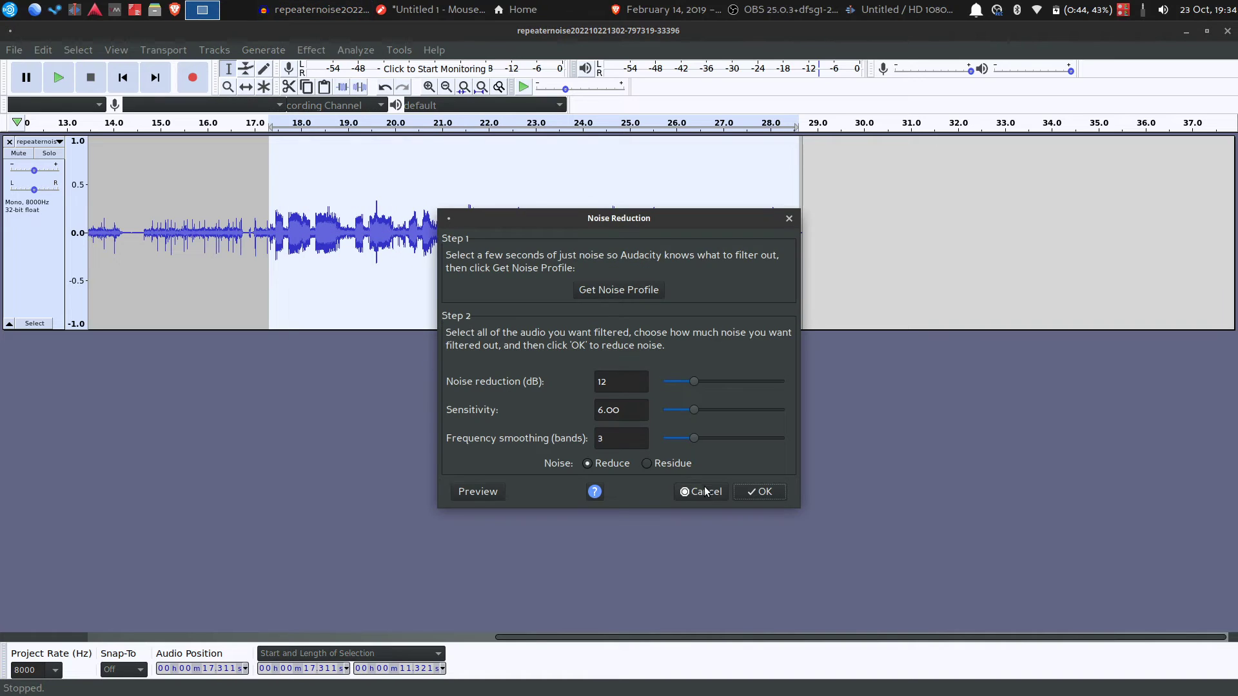
click(759, 493)
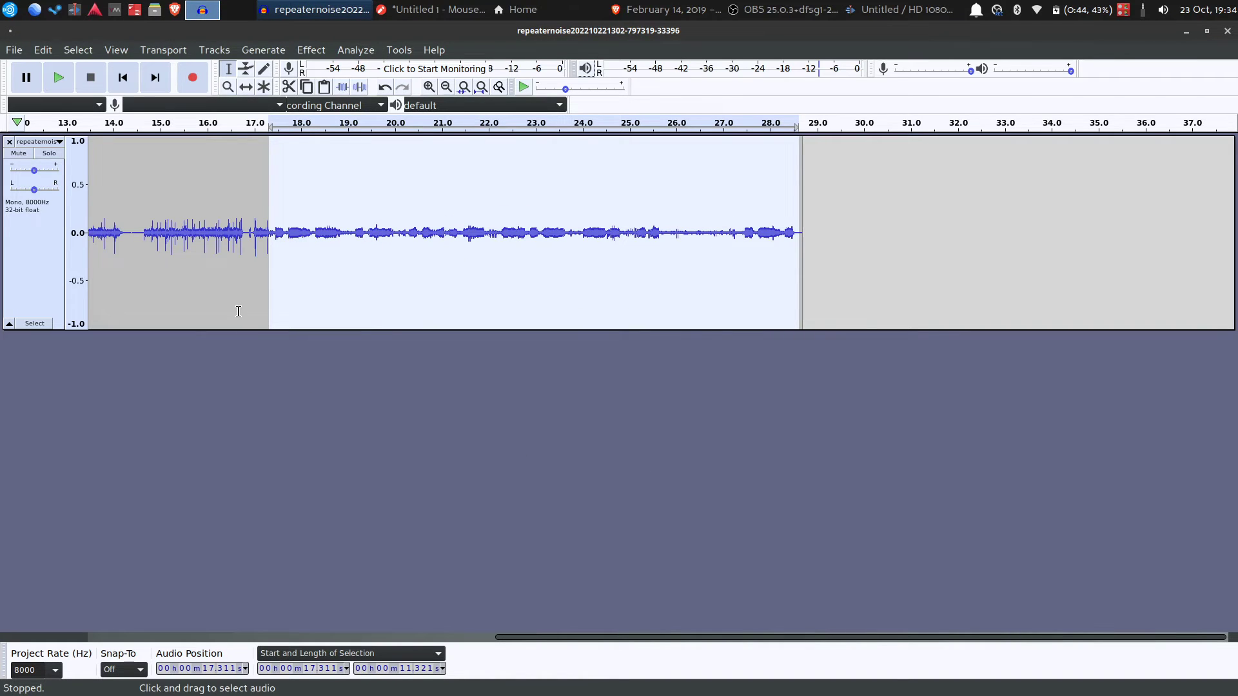
Step: Play the noise-reduced bursts and raise the track gain to +12 dB
key(space)
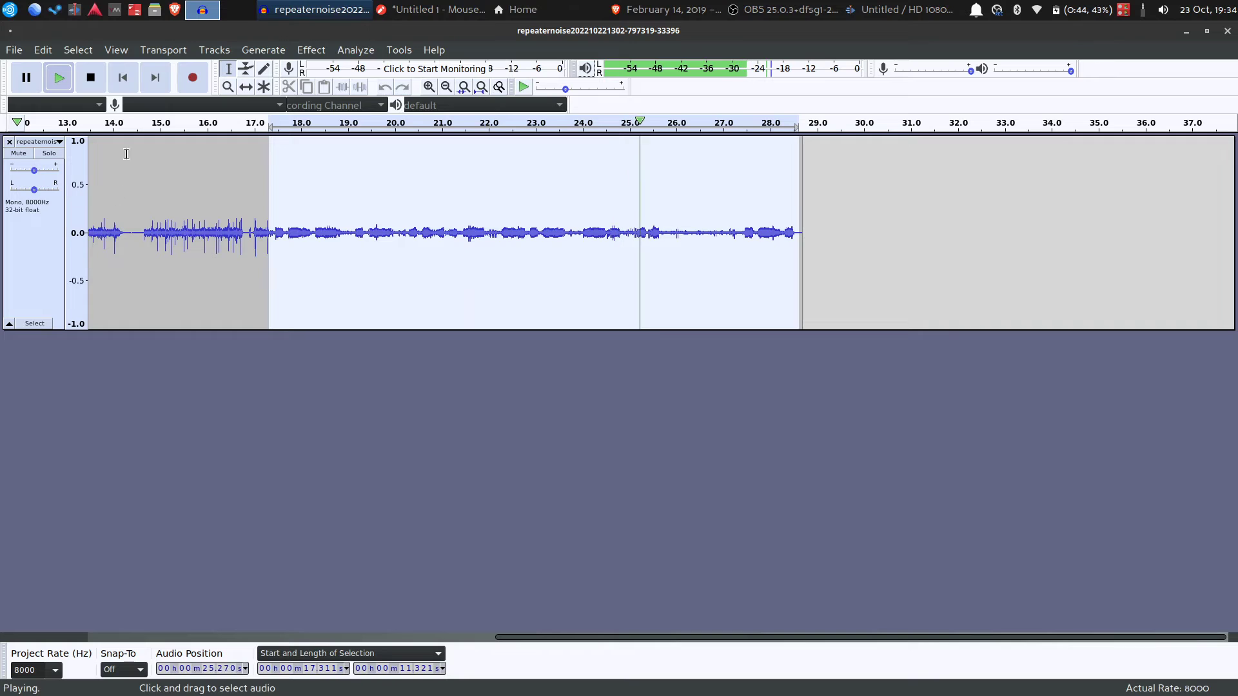
drag(35, 173, 49, 171)
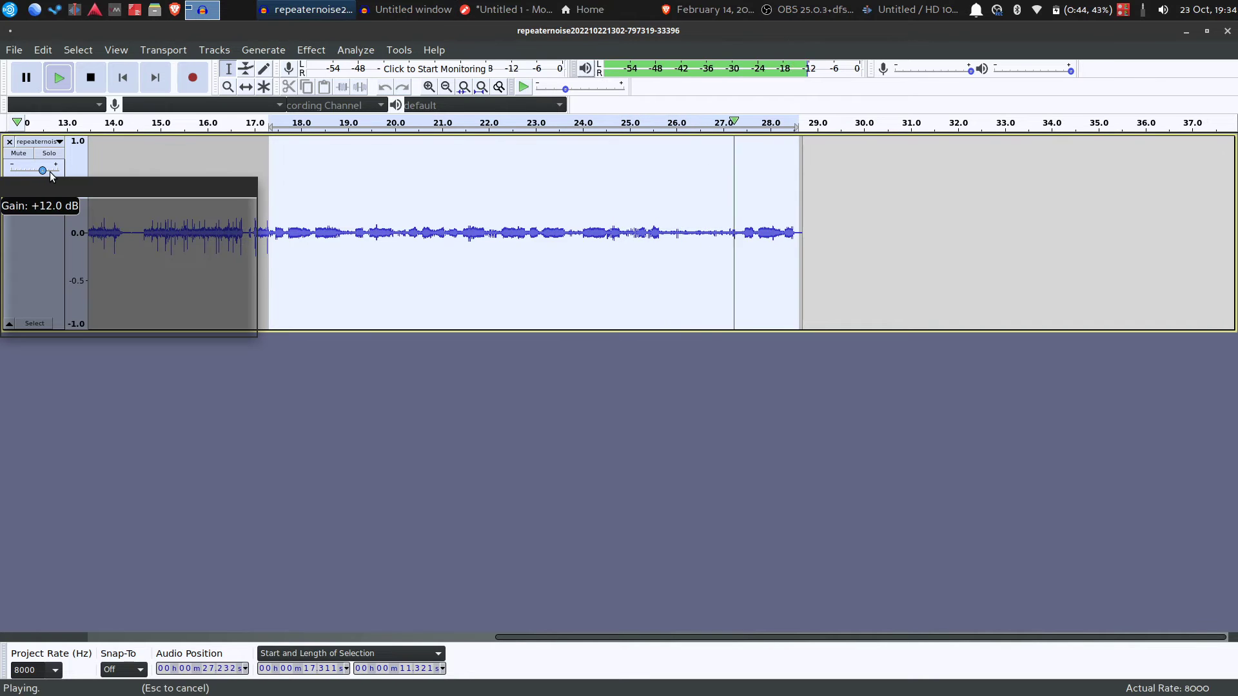
click(294, 244)
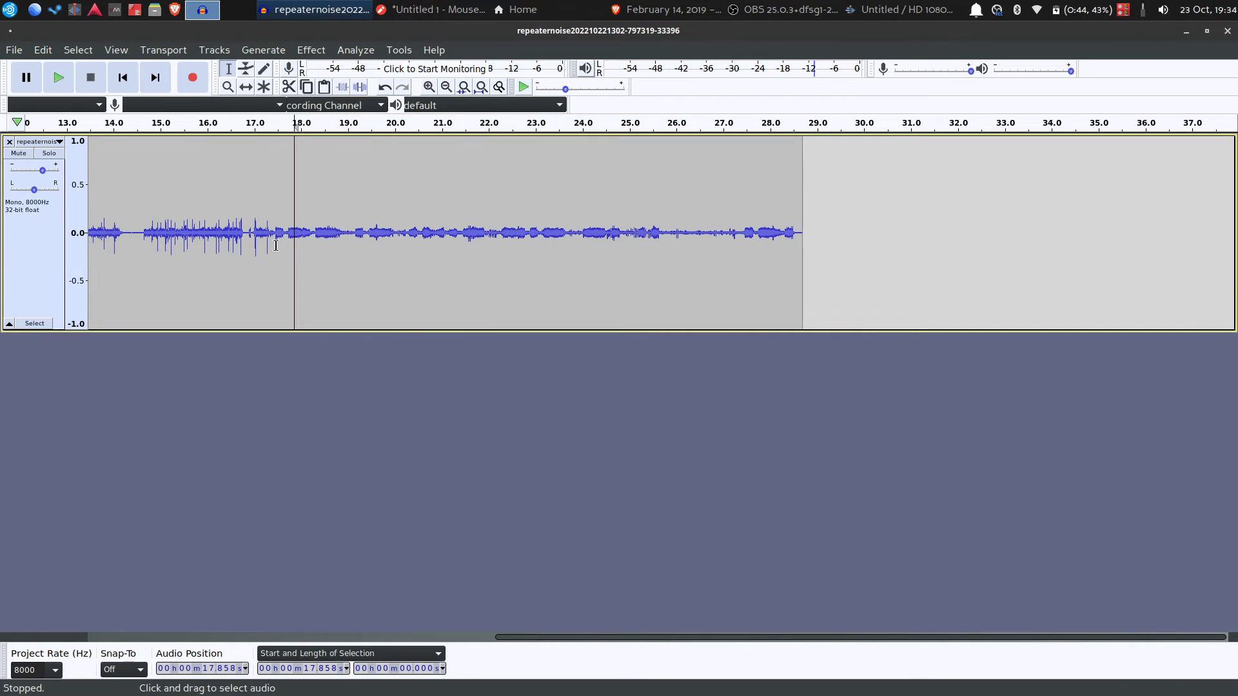
Step: Select the first tones from about 17.40 s, about 1.60 s long, and set the first letter of the Mousepad note to W
ctrl+scroll(275, 245, up, 1)
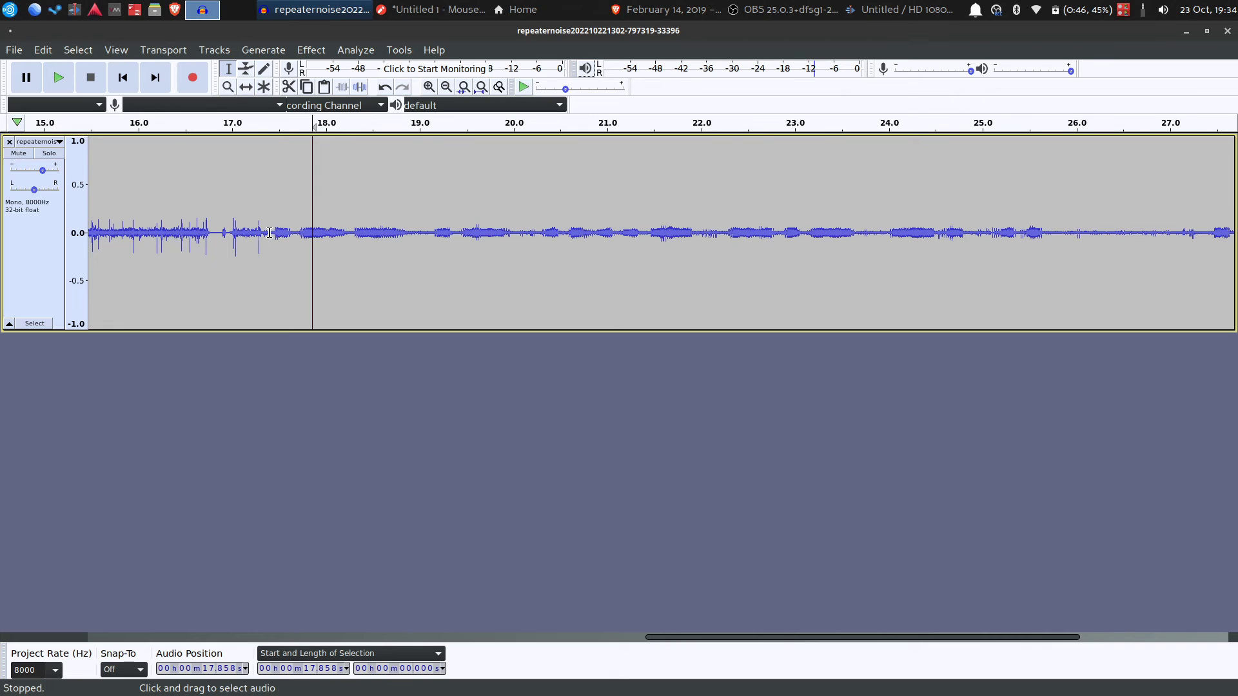
drag(269, 232, 419, 314)
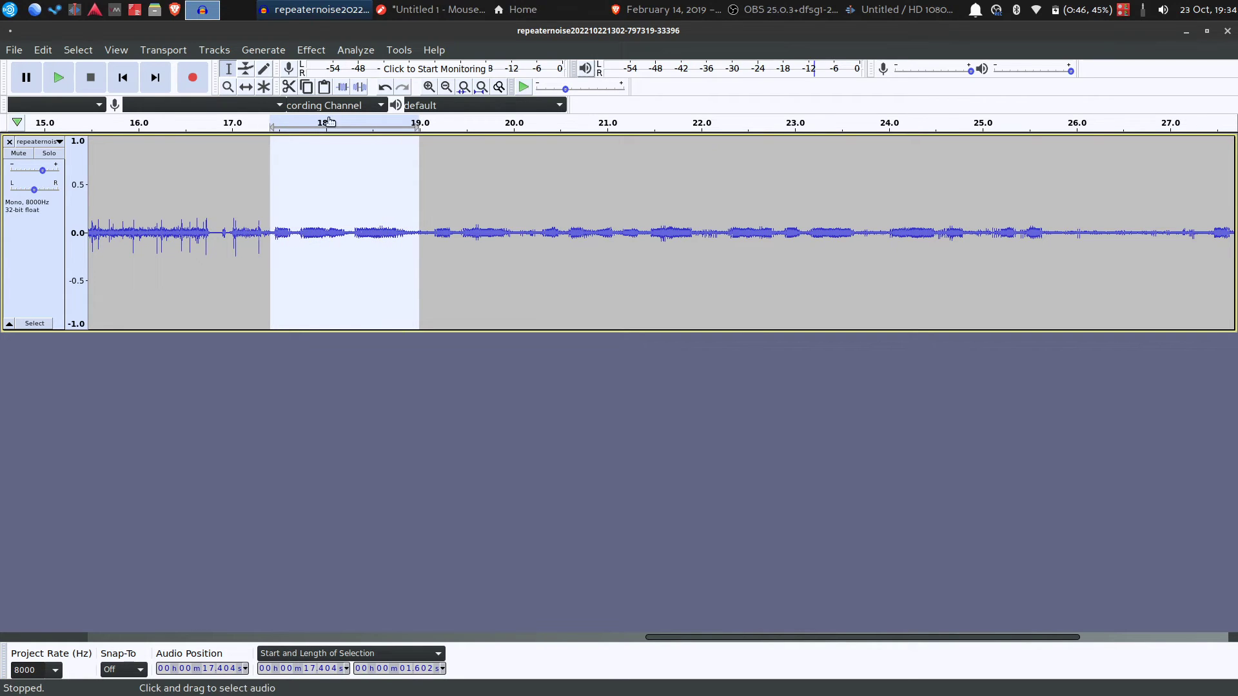
click(439, 9)
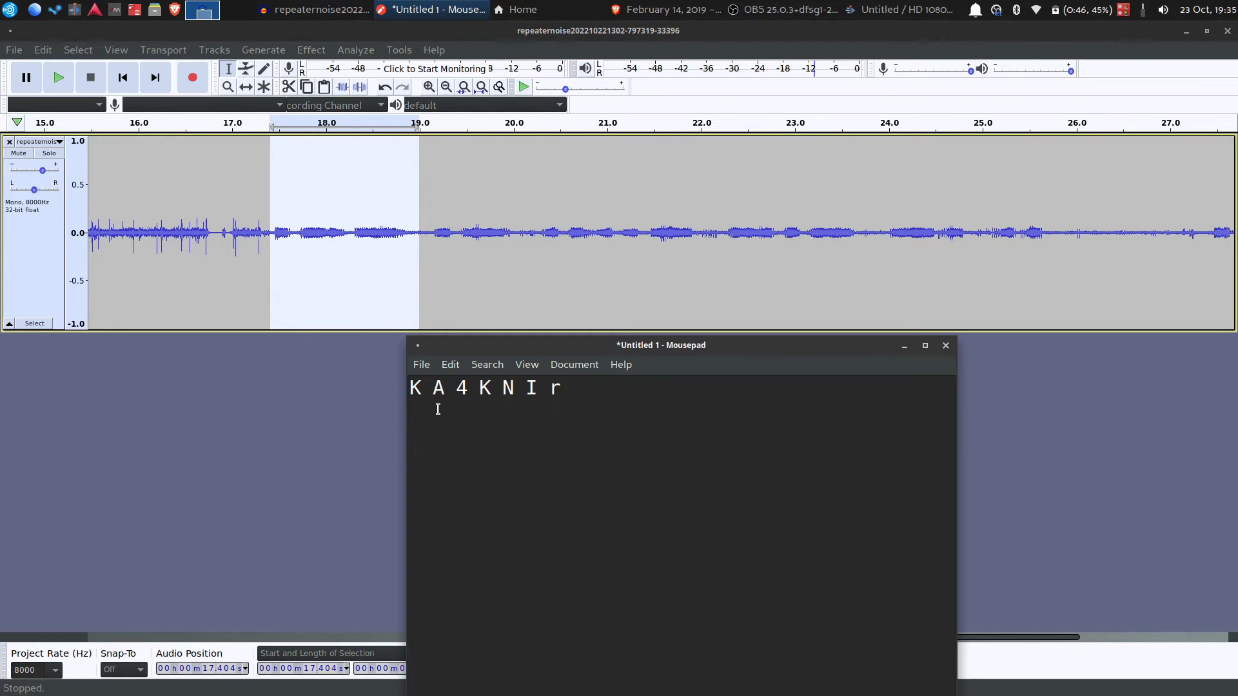
key(ctrl+w)
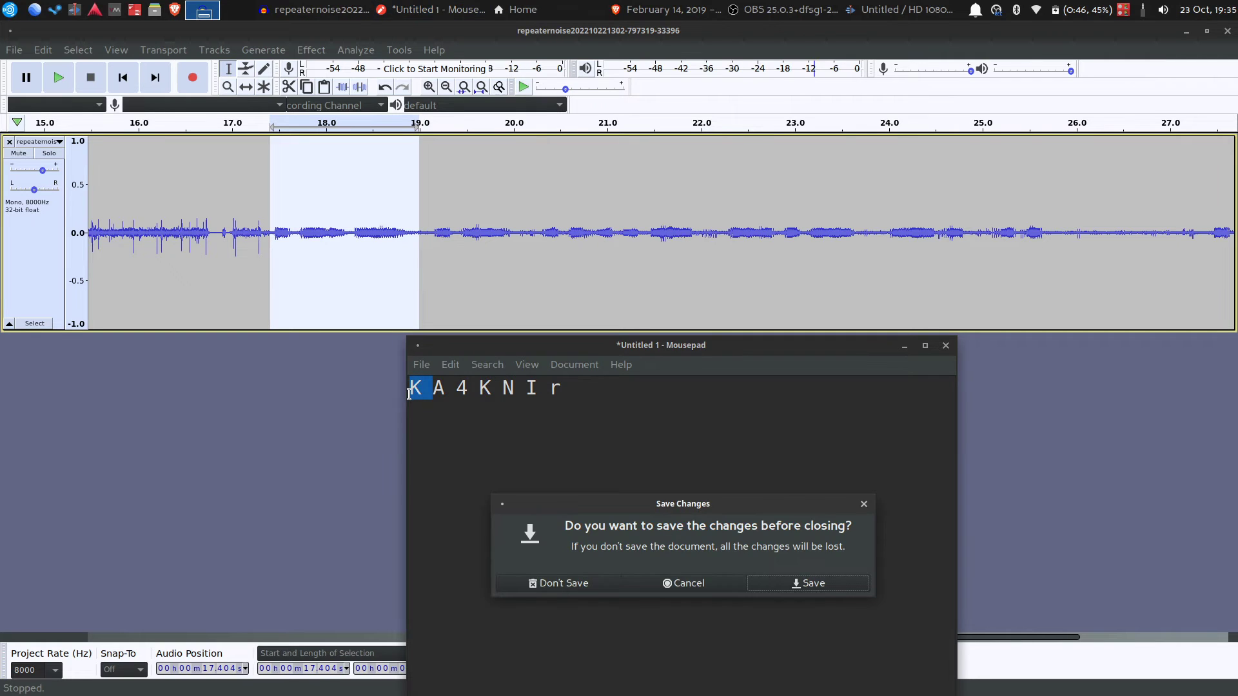
click(701, 588)
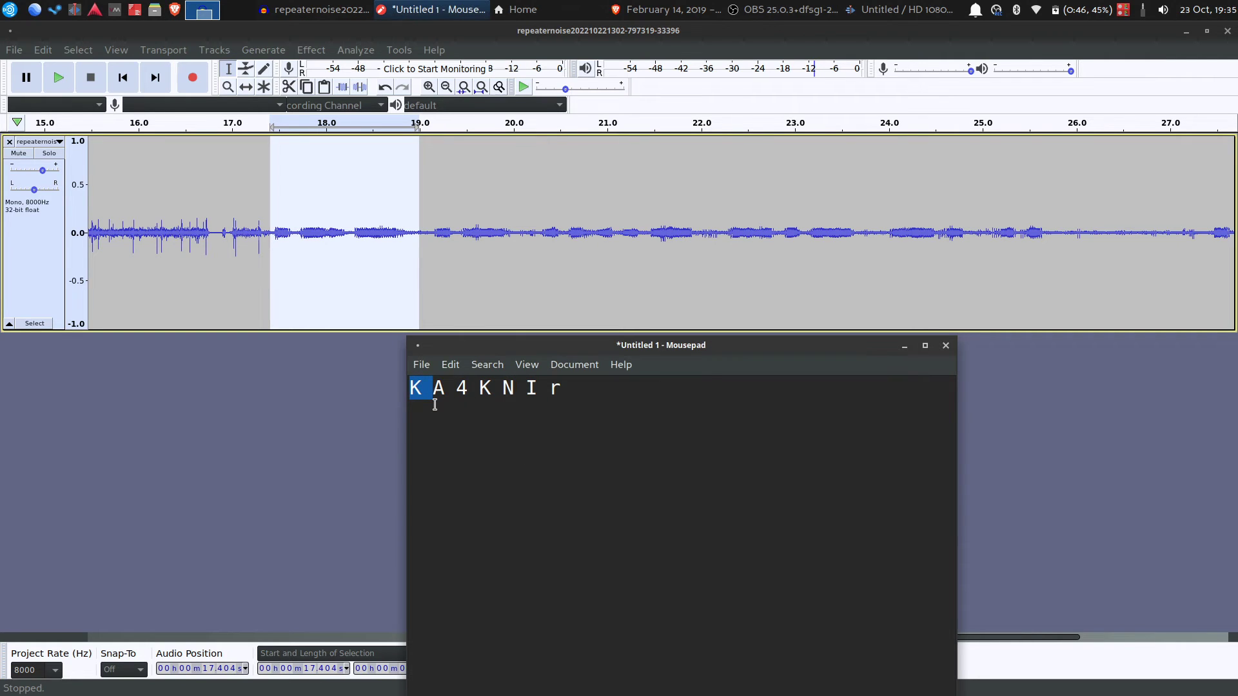
text(W)
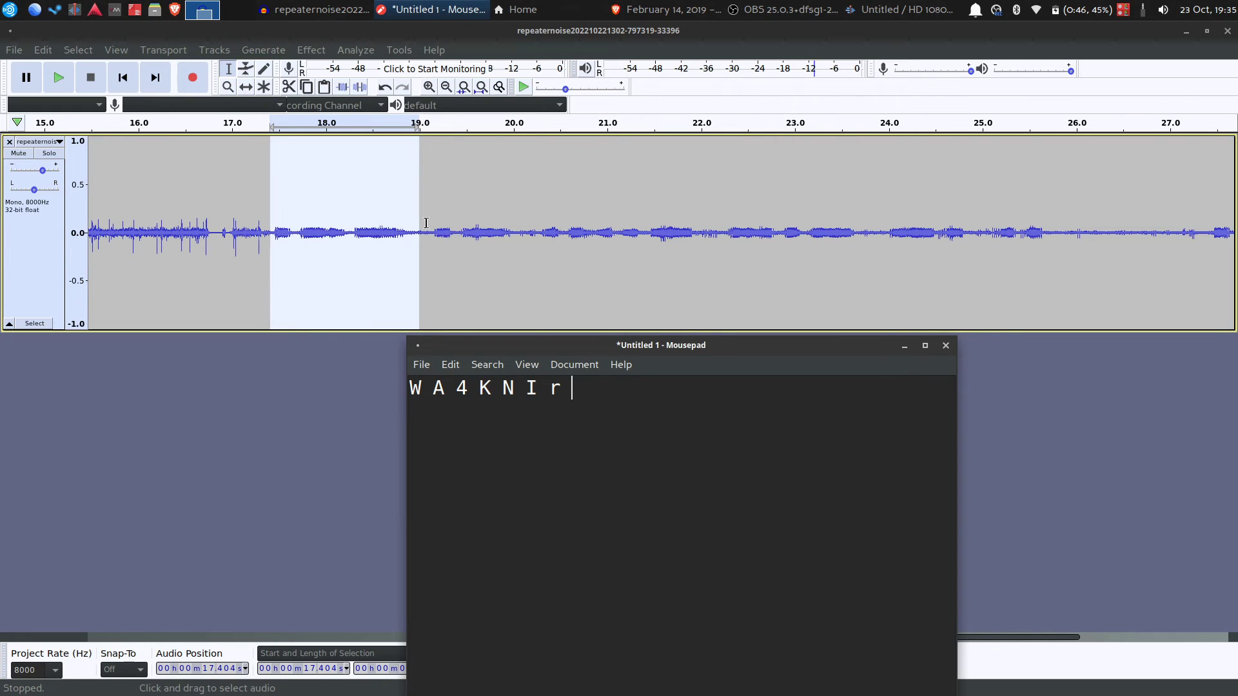
Step: Back in Audacity, select and play tone groups up to the one from about 22.12 s, about 1.65 s long
drag(437, 224, 866, 247)
key(space)
click(534, 236)
key(space)
key(space)
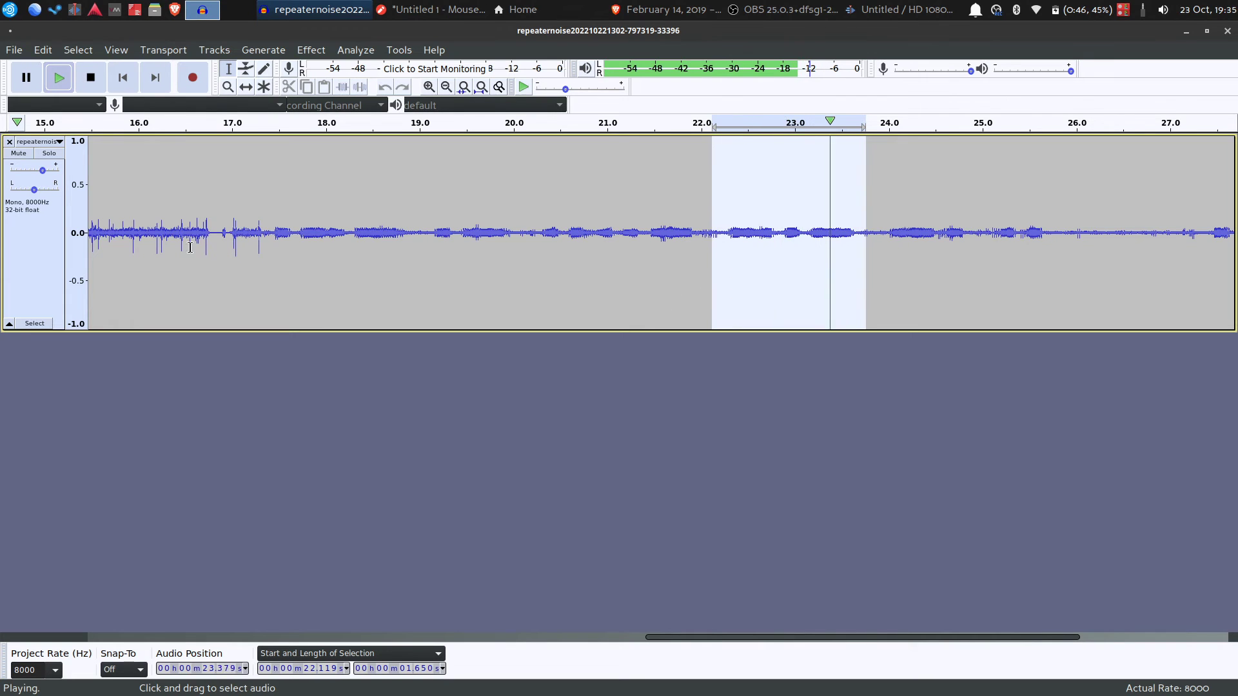
Step: Select the opening tone group from about 17.12 s, about 1.97 s long, and play it
drag(244, 216, 427, 269)
key(space)
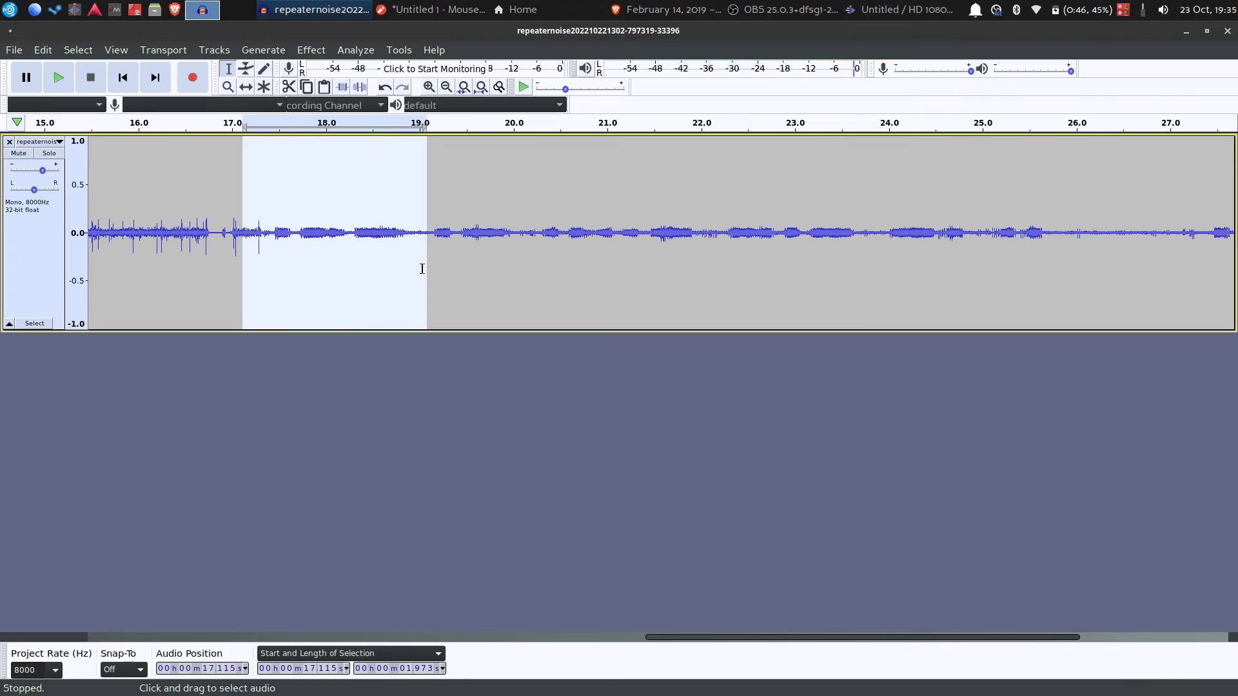
key(space)
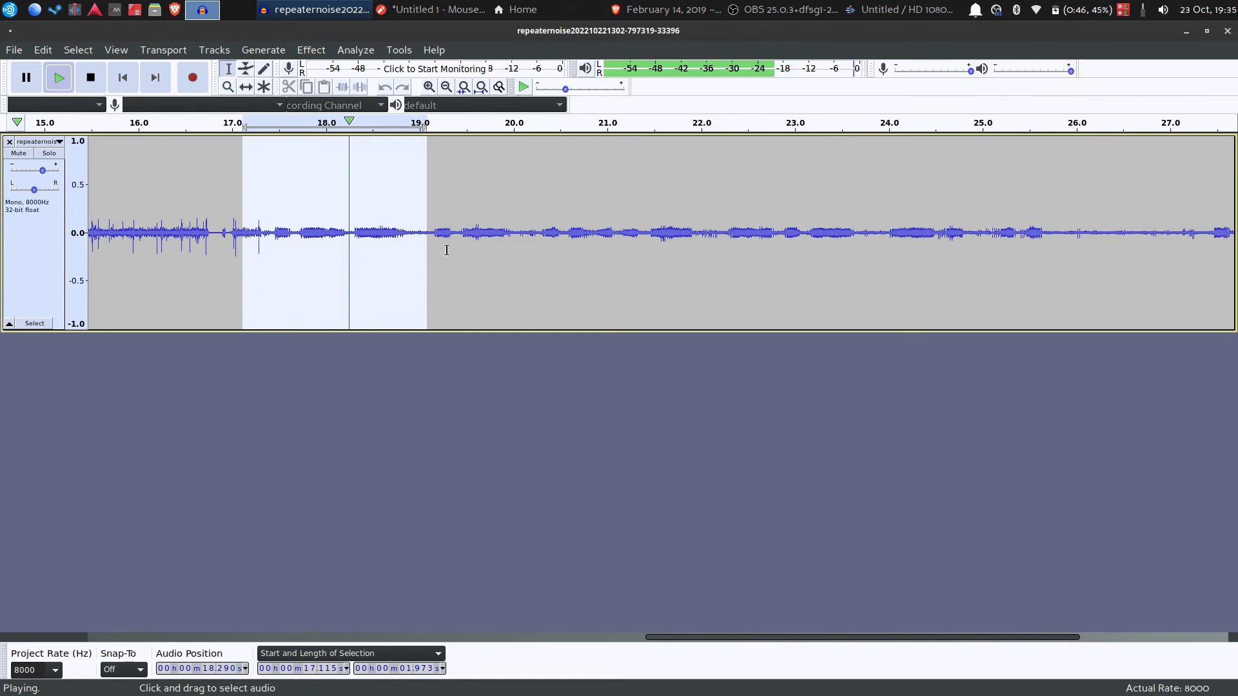
Step: Select and play the tone groups from about 19.14 s, about 0.96 s long, and from about 20.26 s, about 1.88 s long
drag(433, 240, 521, 240)
key(space)
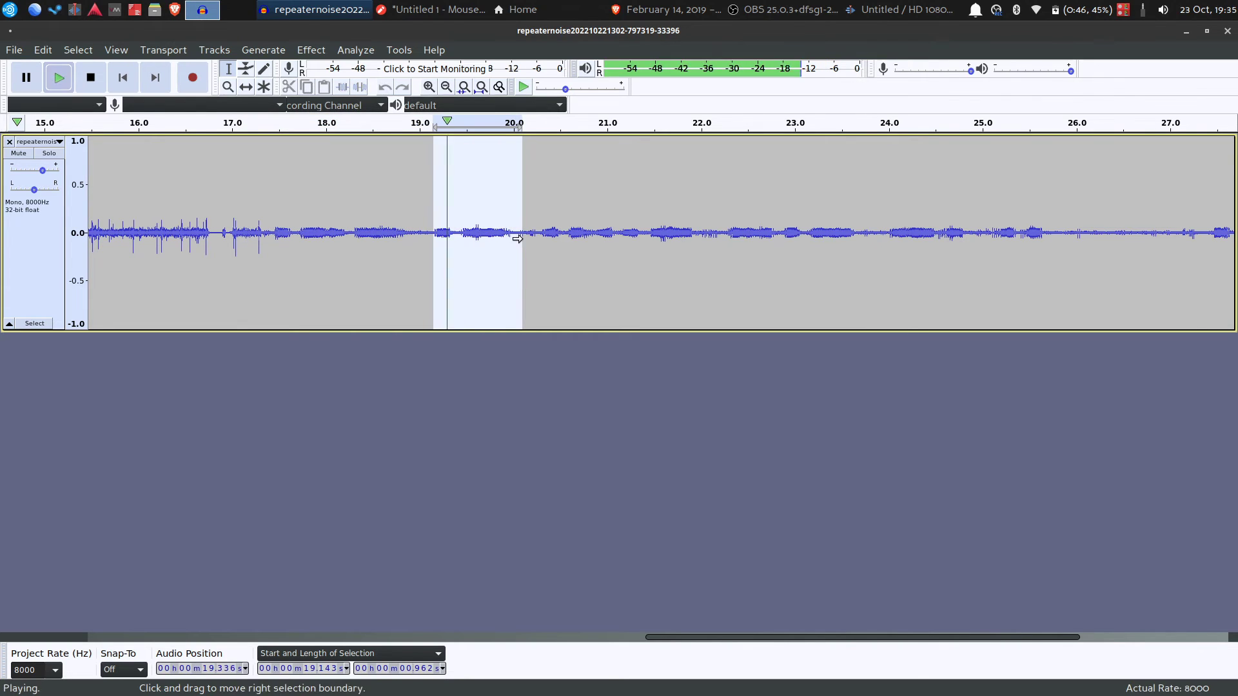
key(space)
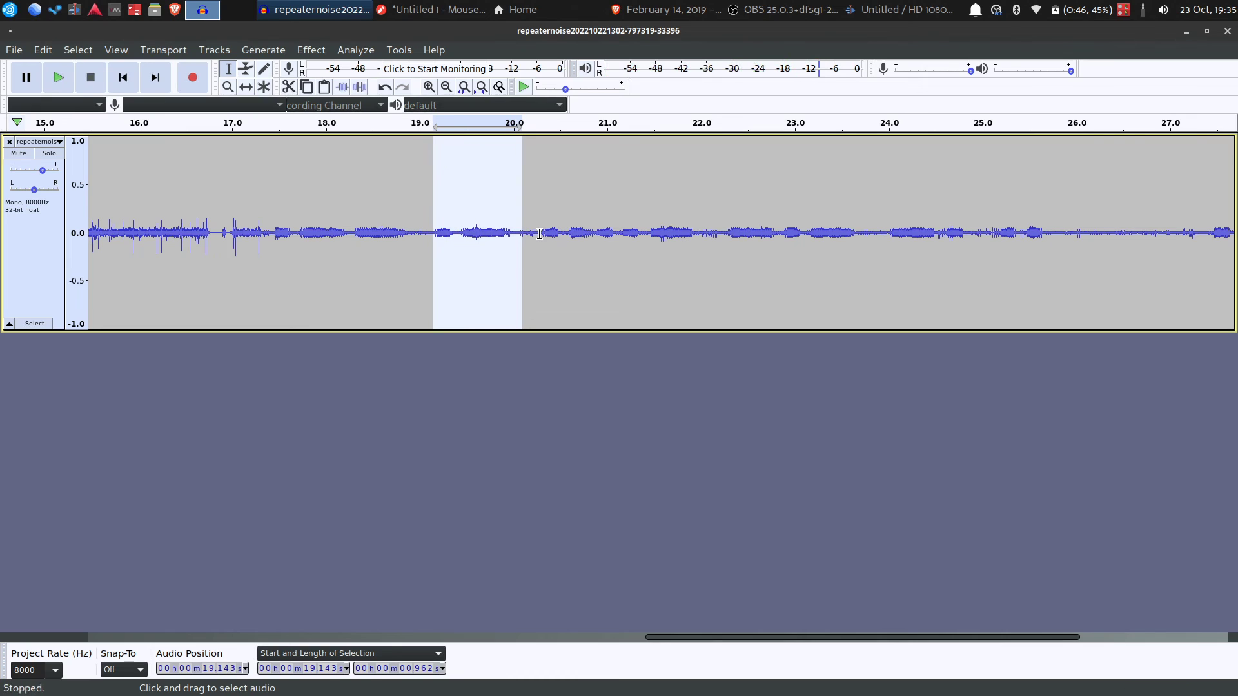
key(space)
drag(538, 233, 714, 252)
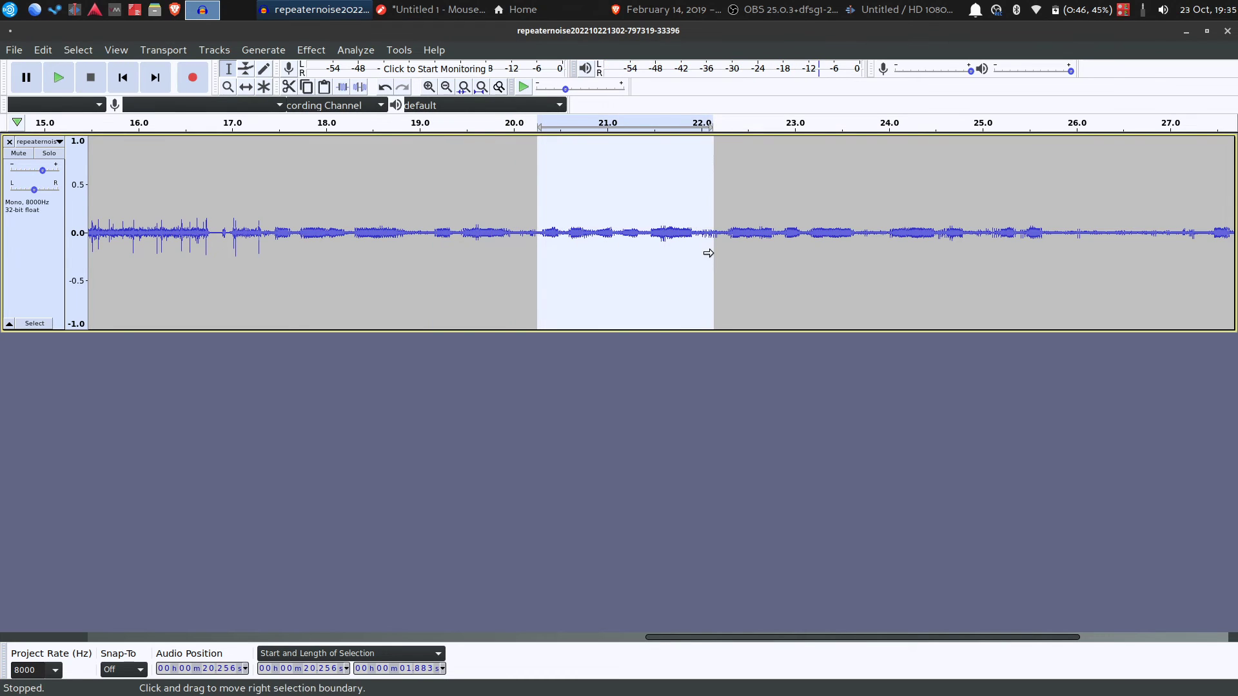
key(space)
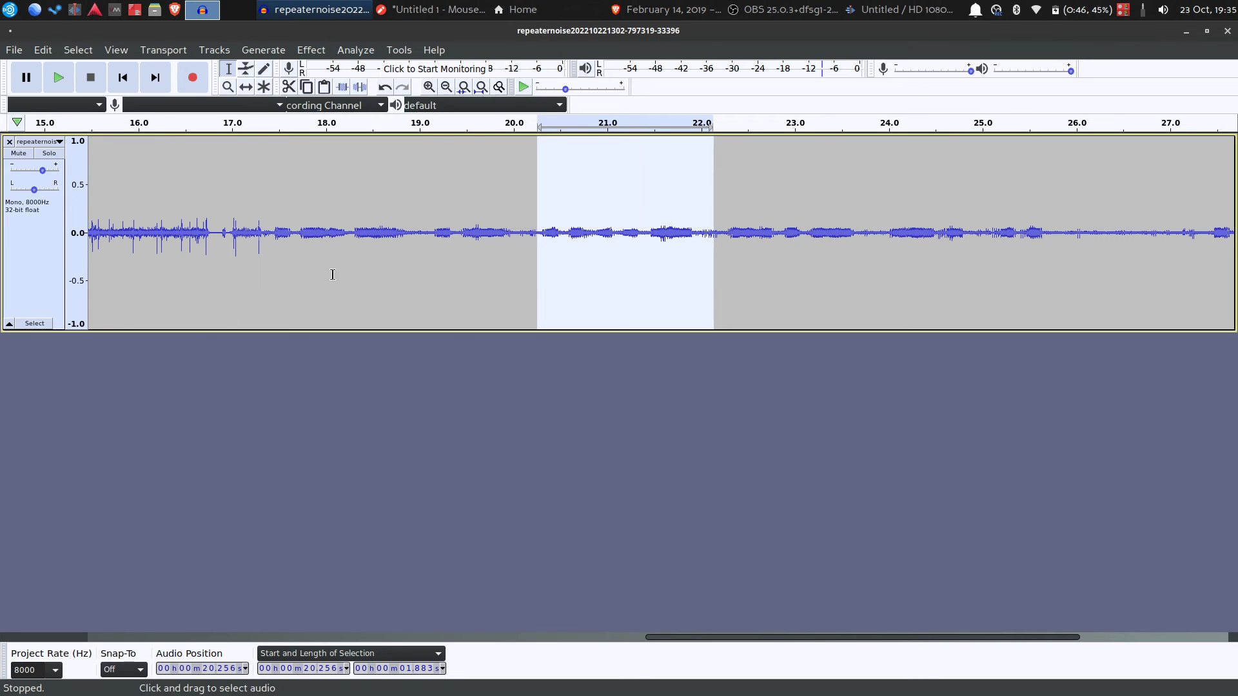
Step: Select and play all slowed bursts from about 17.36 s, about 11.33 s long, and switch to the Mousepad note
drag(266, 229, 1131, 287)
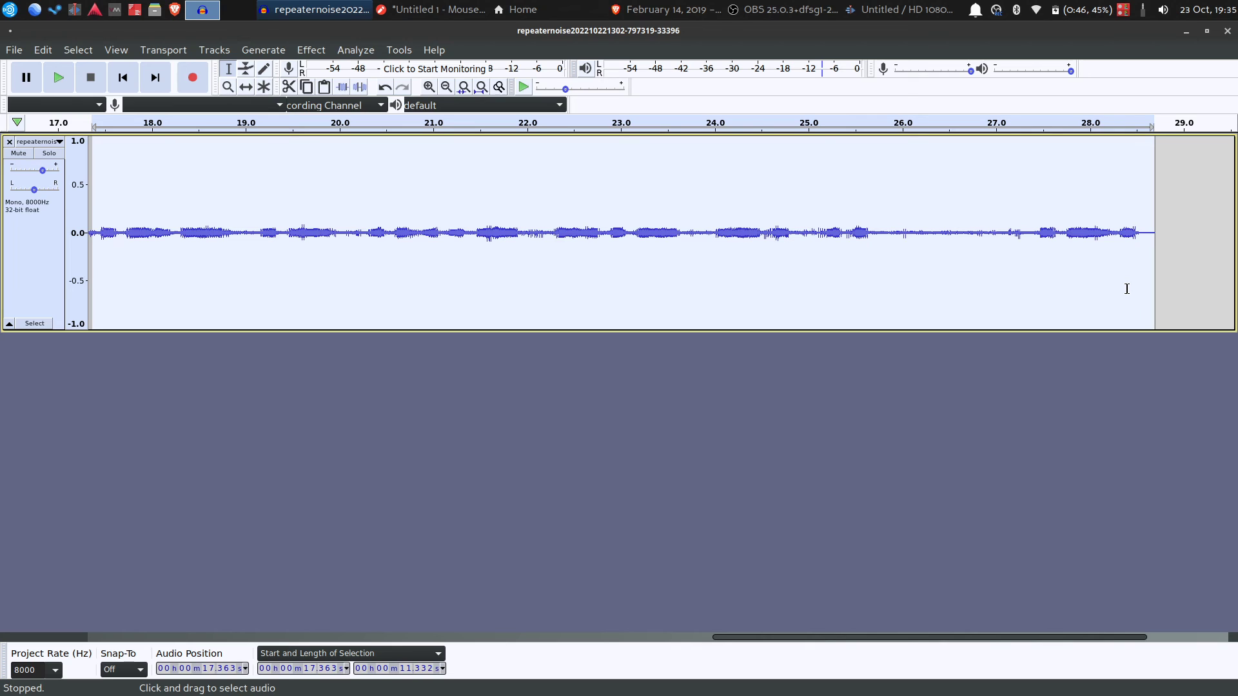
key(space)
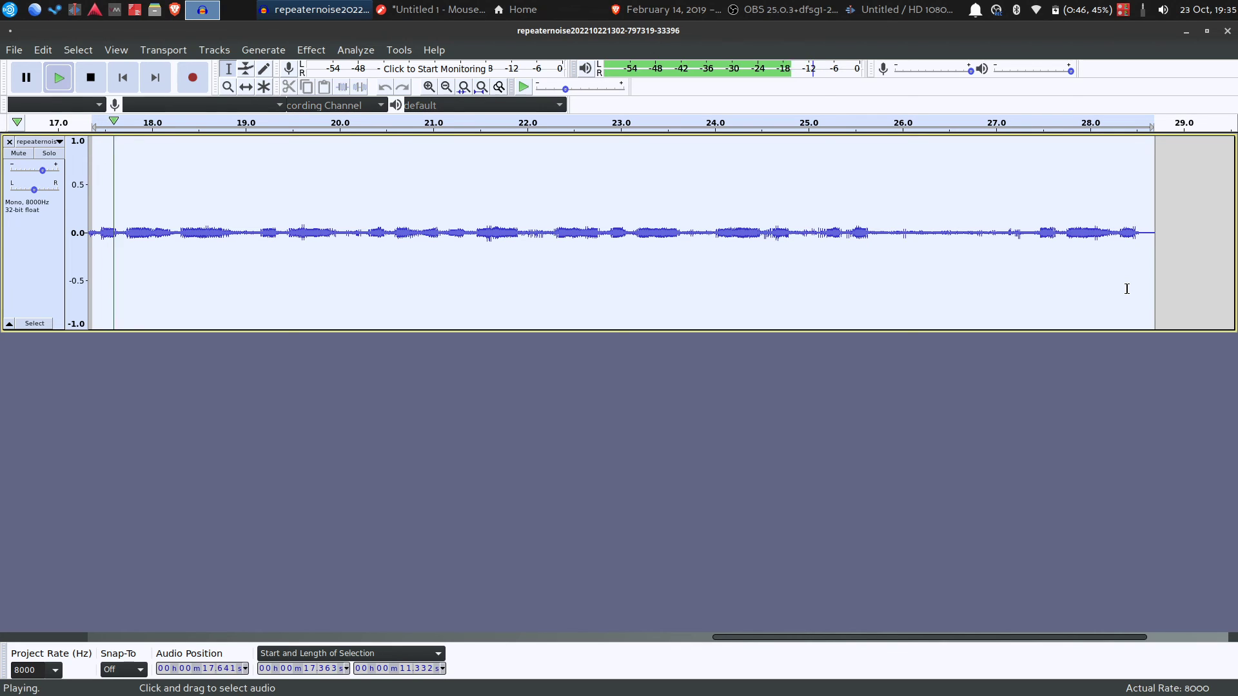
key(space)
key(space)
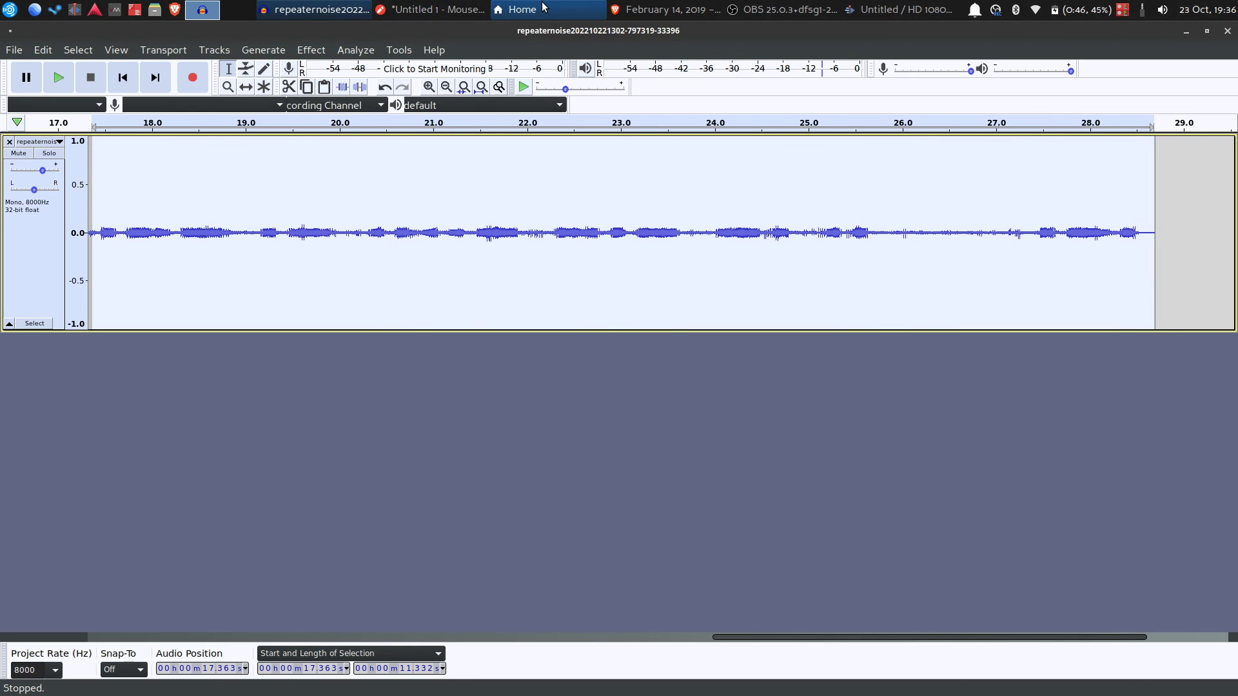
click(425, 9)
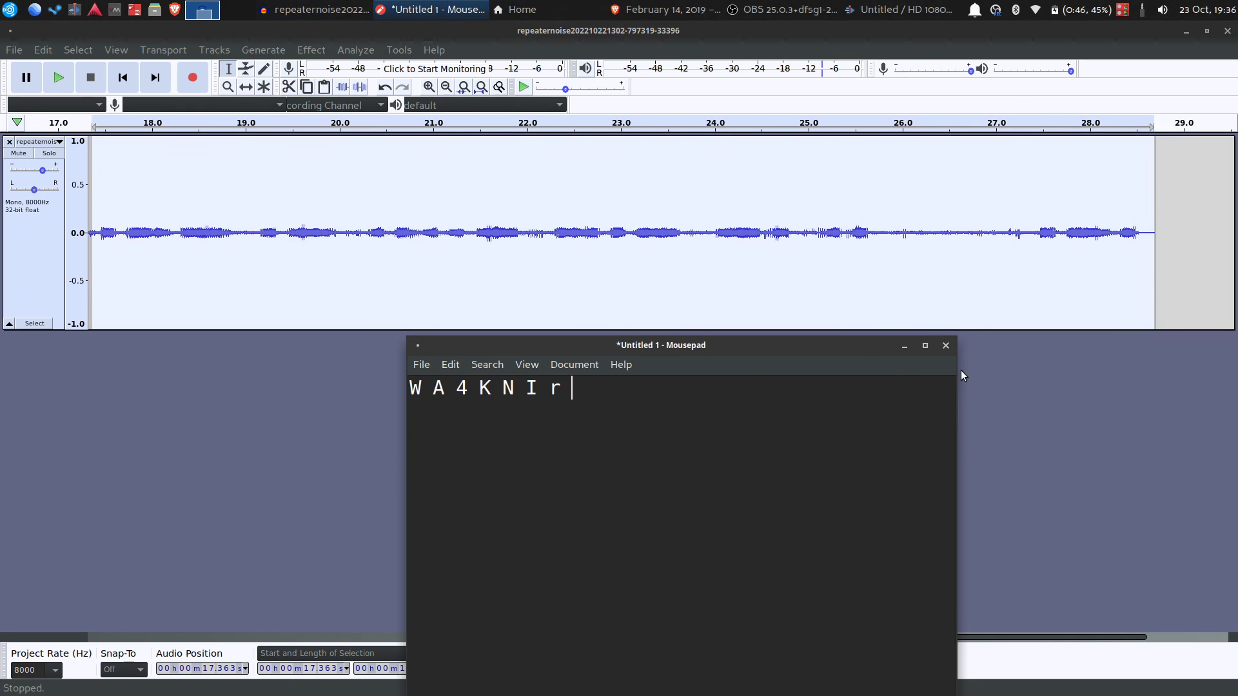